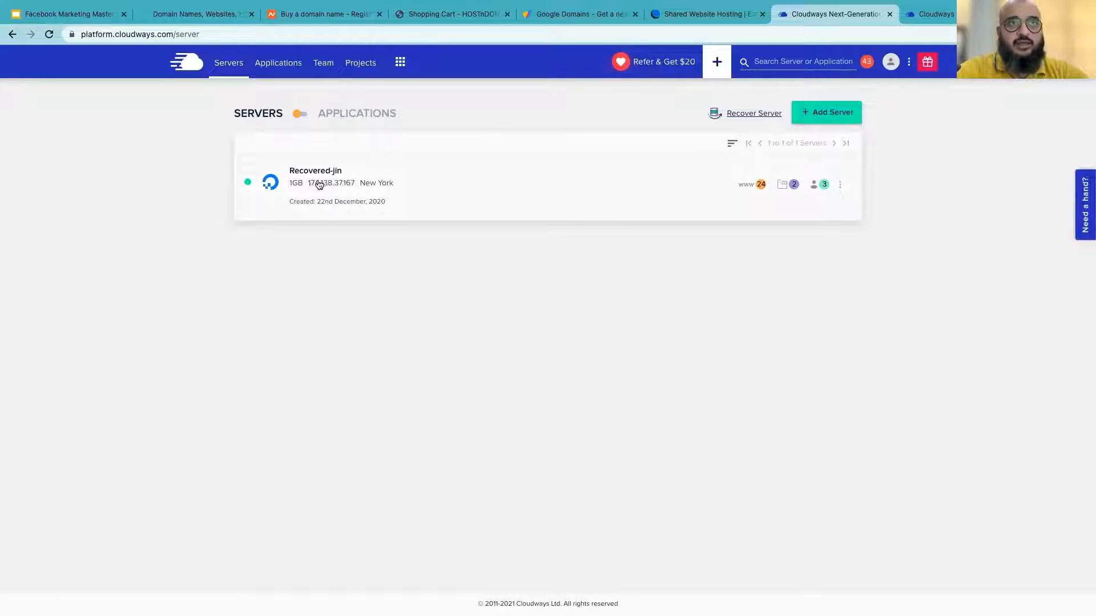
# Start a new server deployment with WordPress Version 5.8 as the application
pyautogui.click(834, 113)
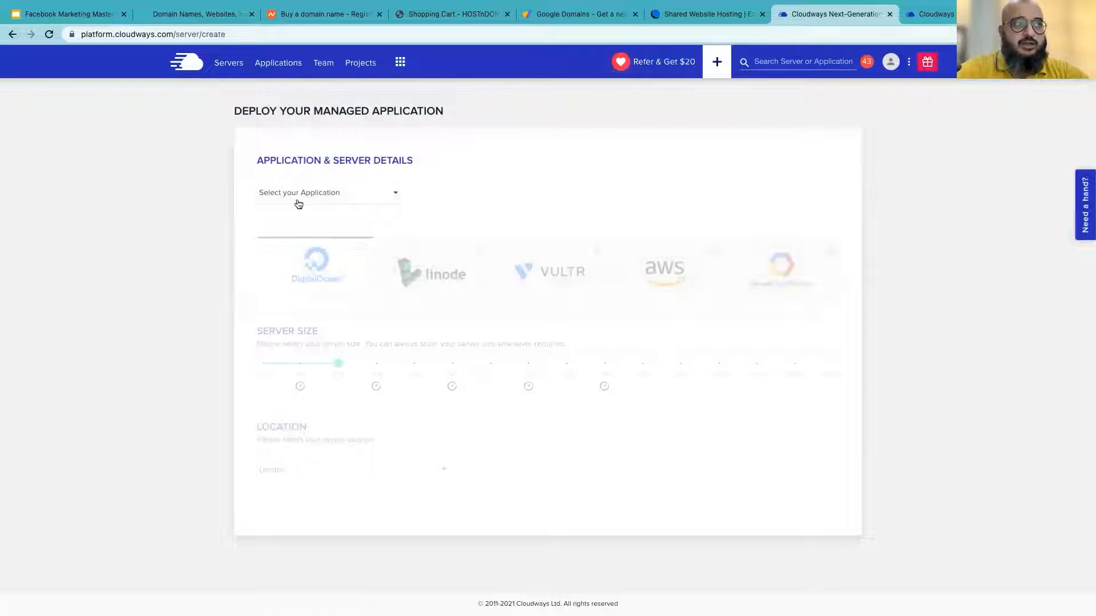
pyautogui.click(336, 195)
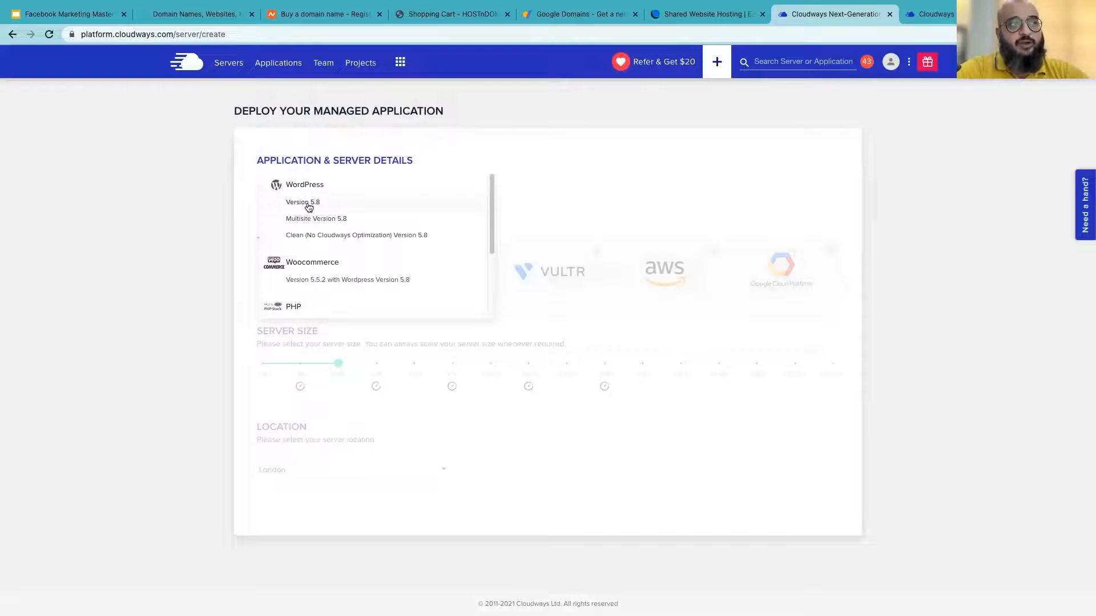
pyautogui.scroll(-5, 335, 296)
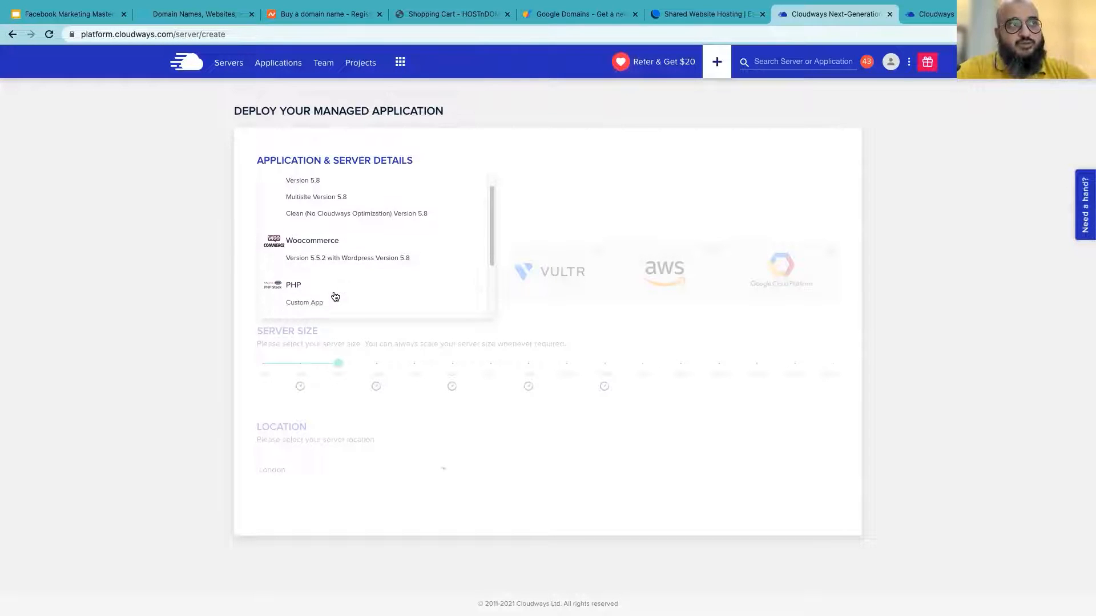
pyautogui.scroll(5, 335, 297)
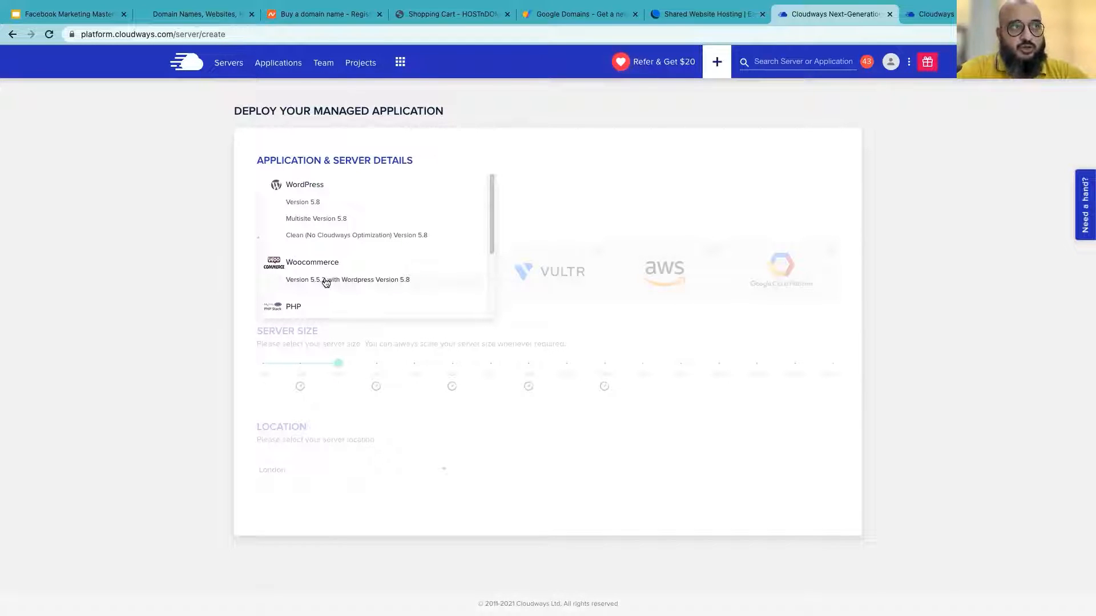
pyautogui.click(306, 203)
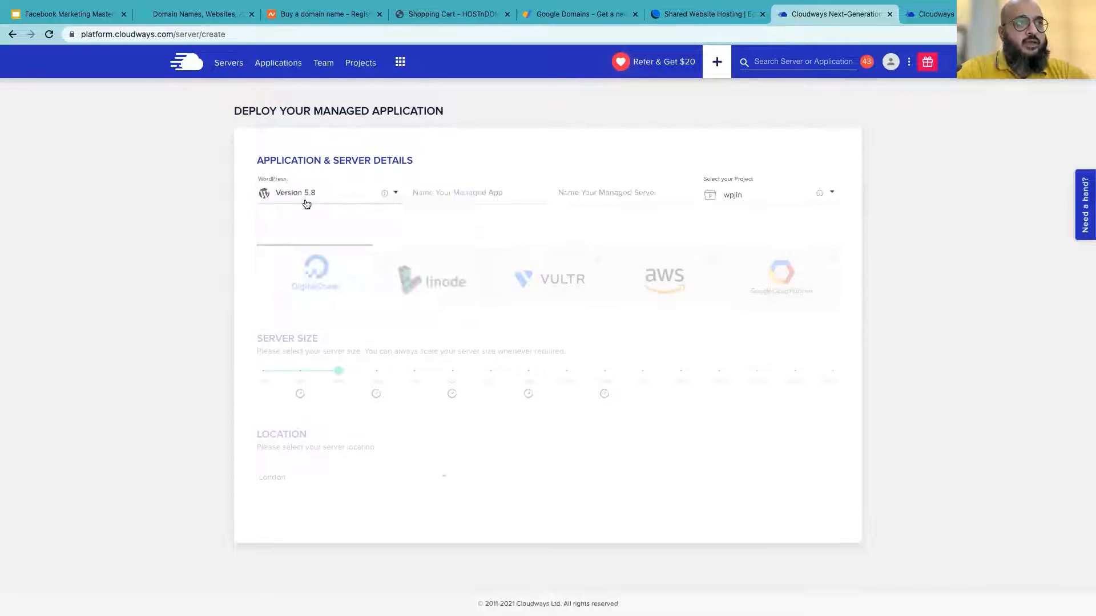
# Enter testwordpress as the managed app name
pyautogui.click(483, 192)
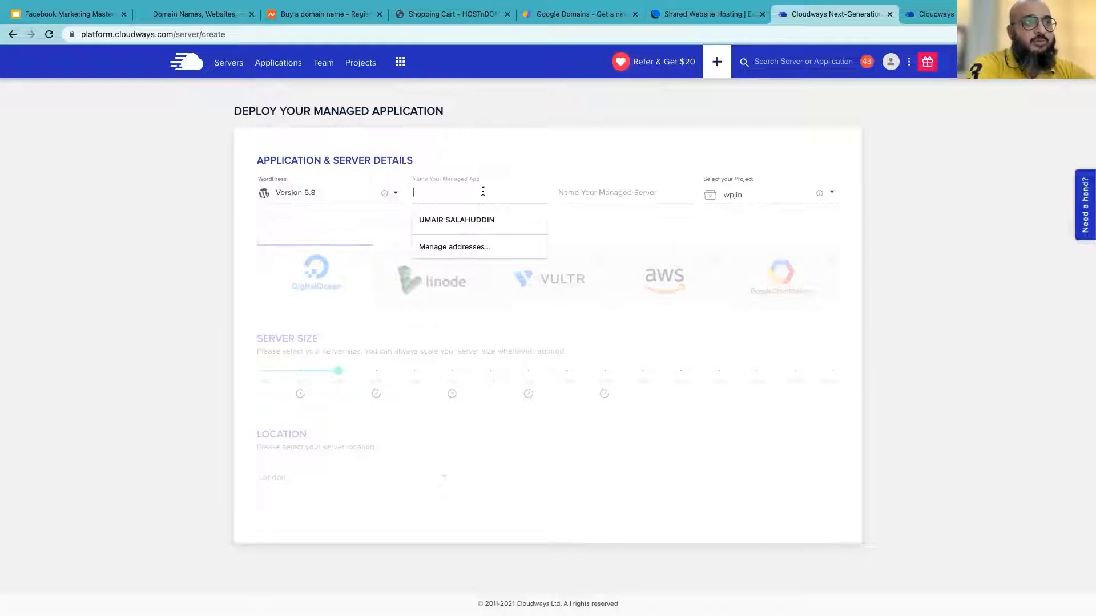
pyautogui.write('wordpres')
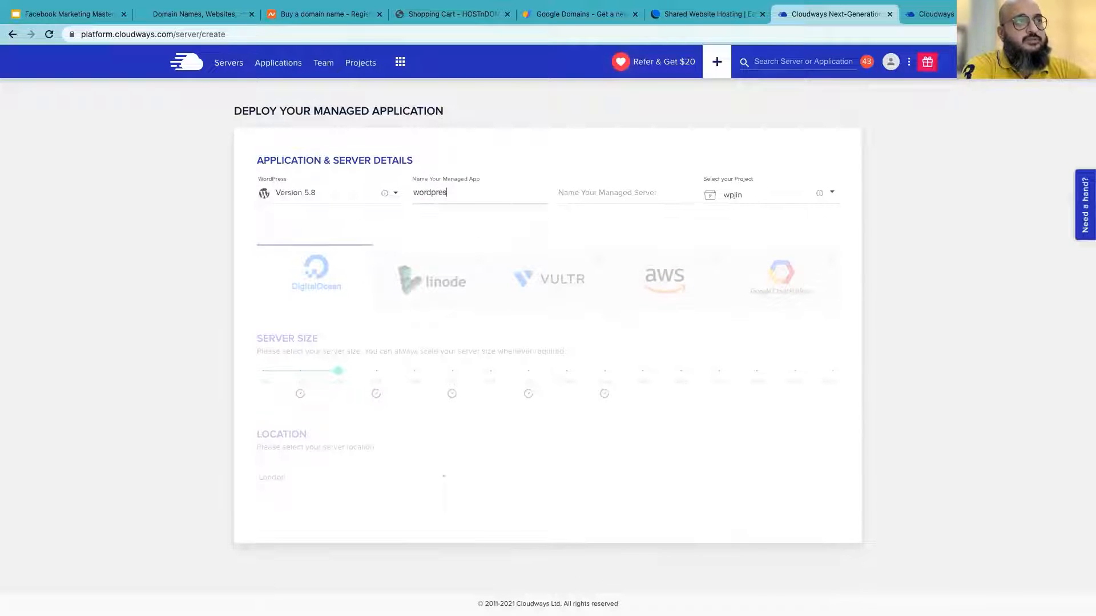
pyautogui.write('swebsite1')
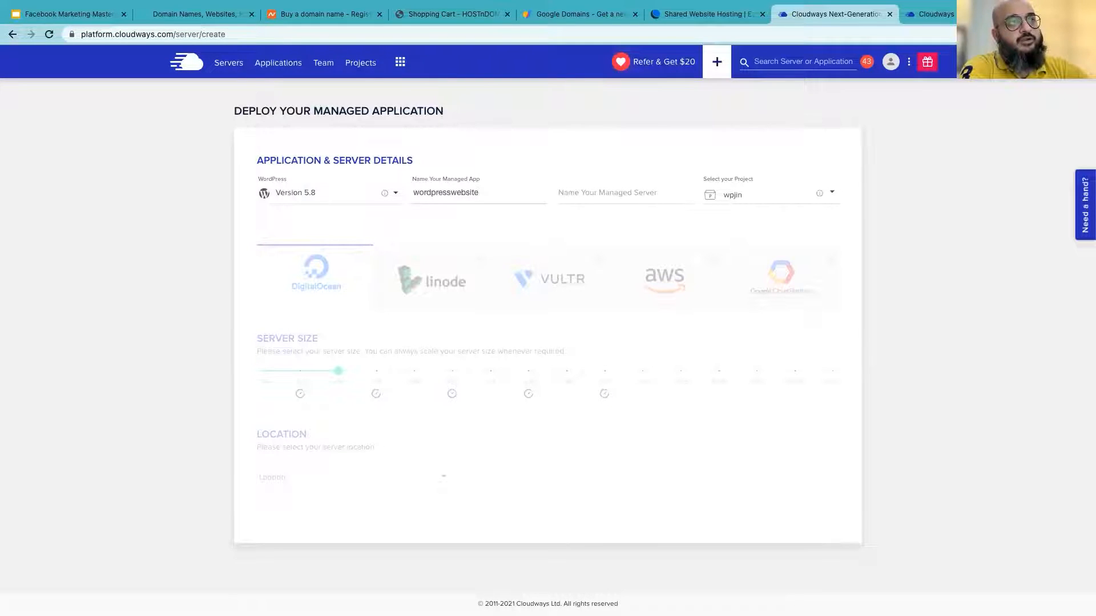
pyautogui.press('BackSpace')
pyautogui.press('BackSpace')
pyautogui.press('BackSpace')
pyautogui.press('BackSpace')
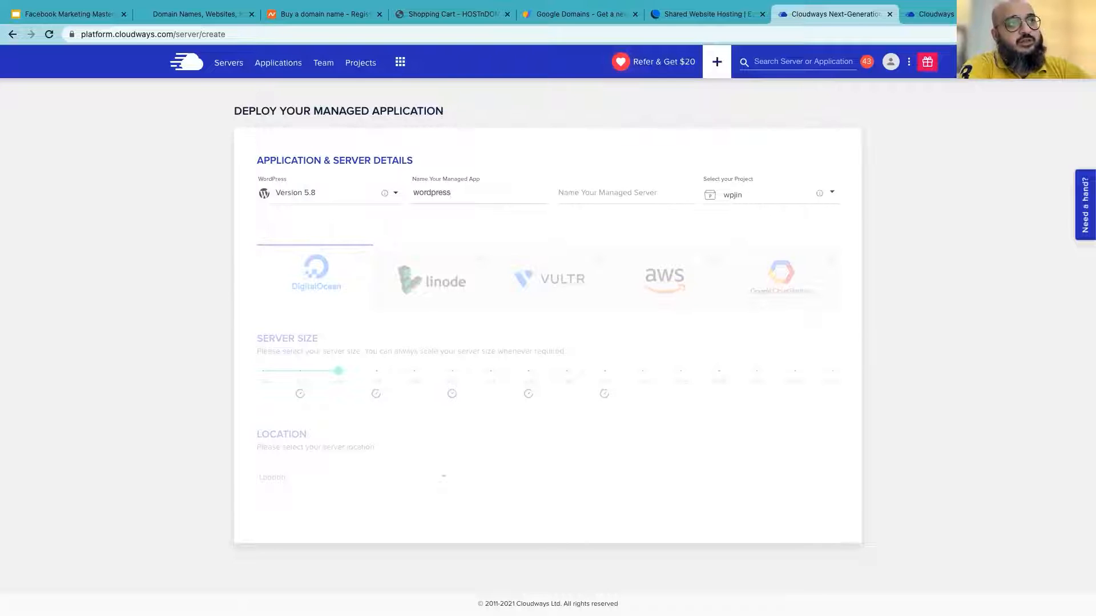
pyautogui.write('test')
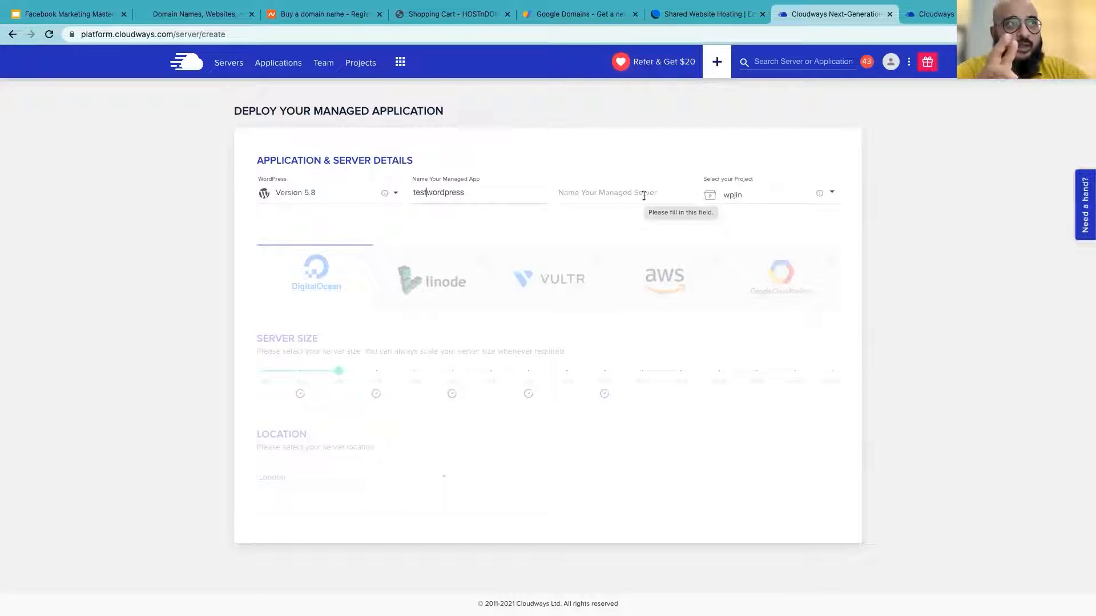
pyautogui.press('Left')
pyautogui.press('Left')
pyautogui.press('Left')
pyautogui.press('Left')
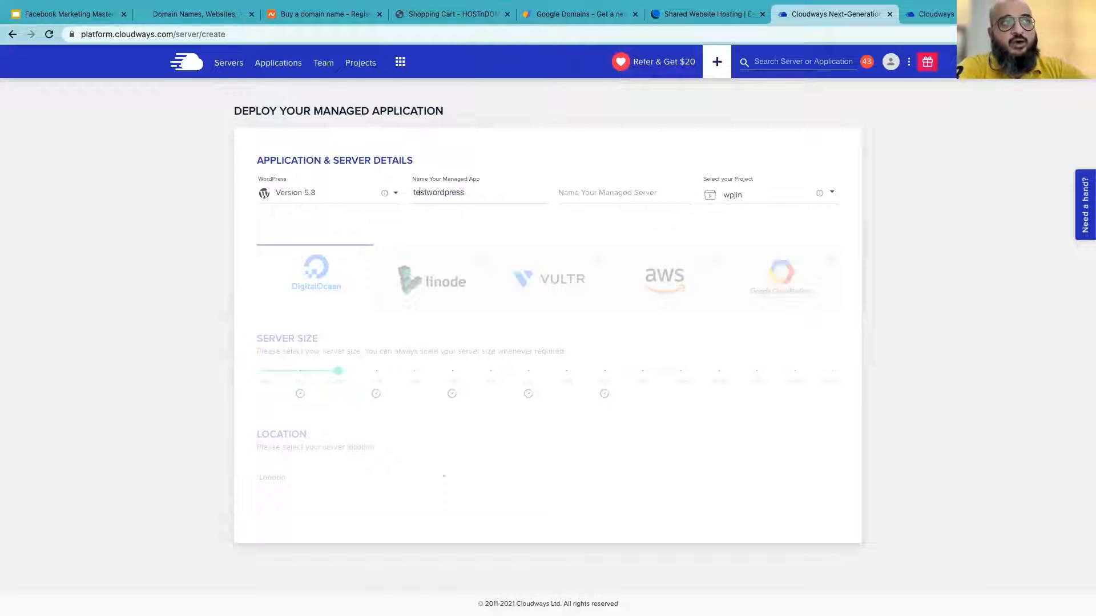
pyautogui.write('1')
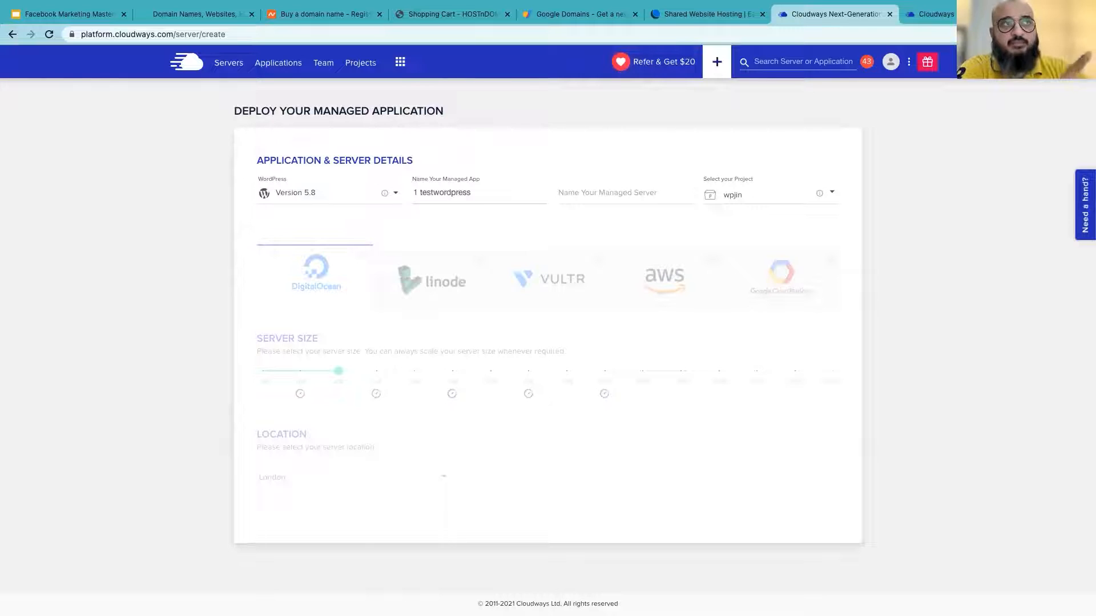
# Name the managed server ServerFB
pyautogui.click(627, 189)
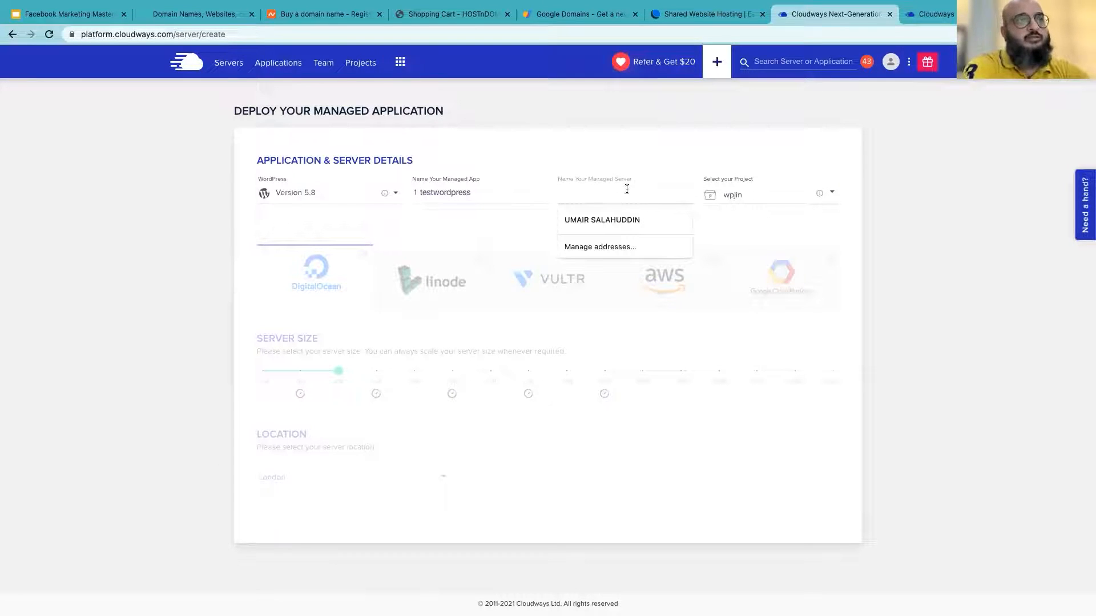
pyautogui.write('Server')
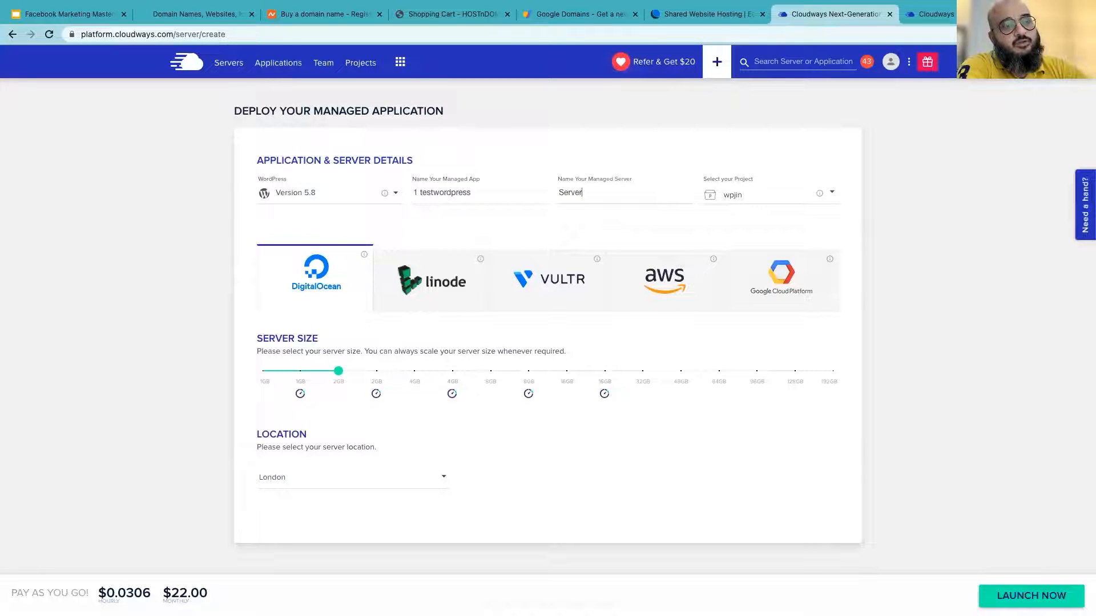
pyautogui.write('LFaceb')
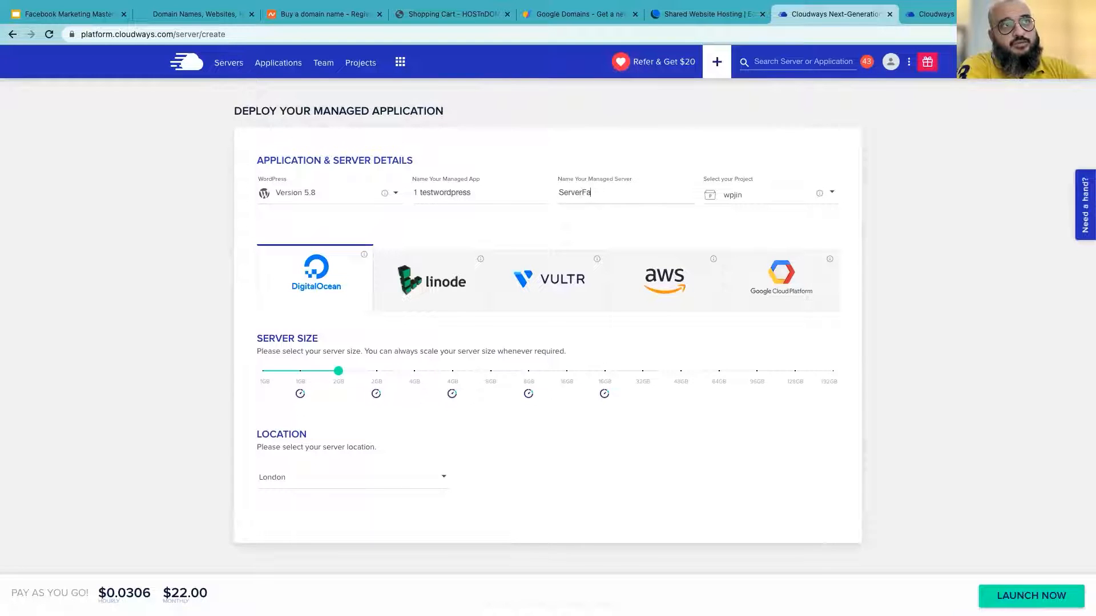
pyautogui.press('BackSpace')
pyautogui.press('BackSpace')
pyautogui.press('BackSpace')
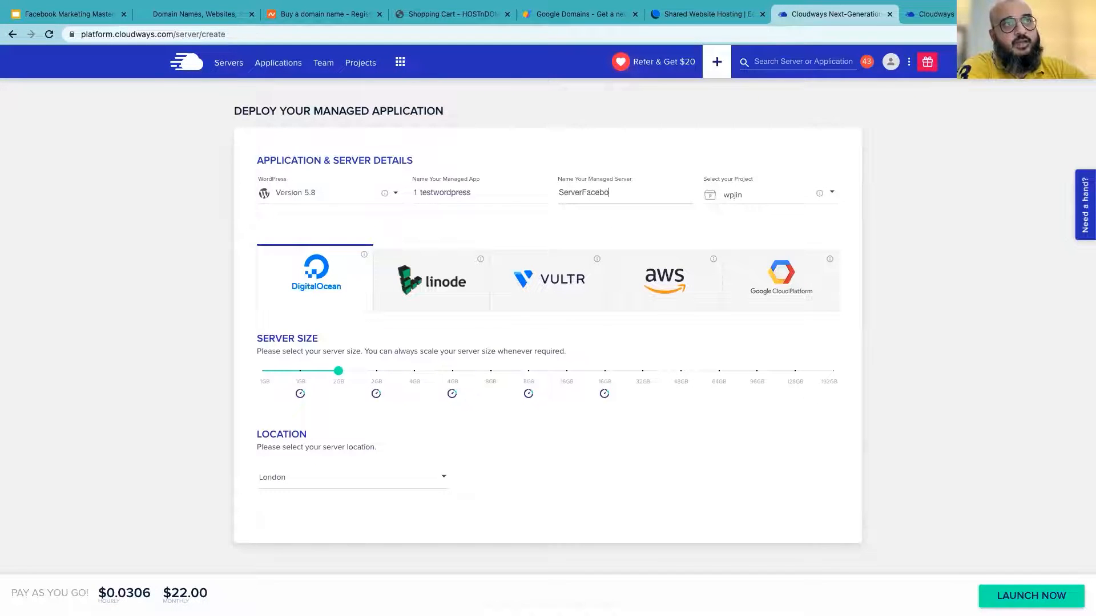
pyautogui.press('BackSpace')
pyautogui.write('B')
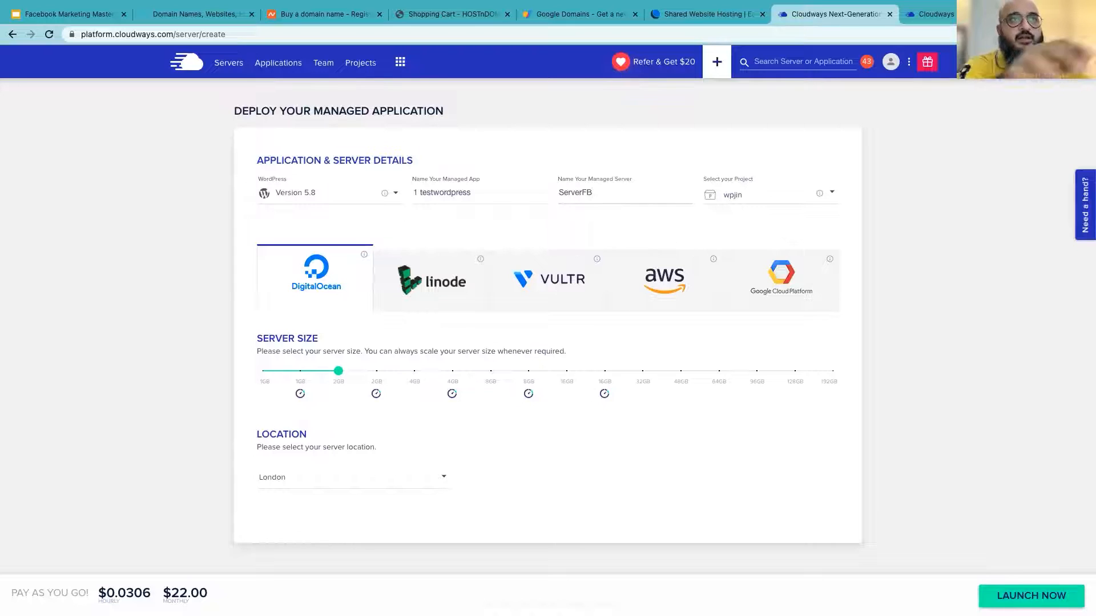
pyautogui.click(751, 196)
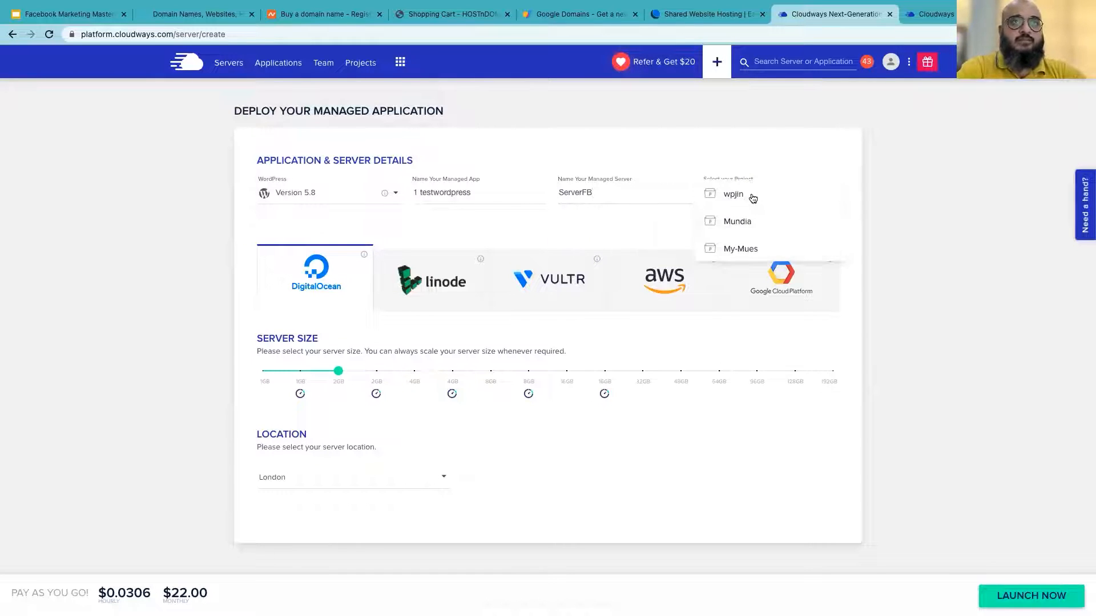
# Keep the wpjin project and reduce the server size from 2GB to 1GB
pyautogui.click(753, 195)
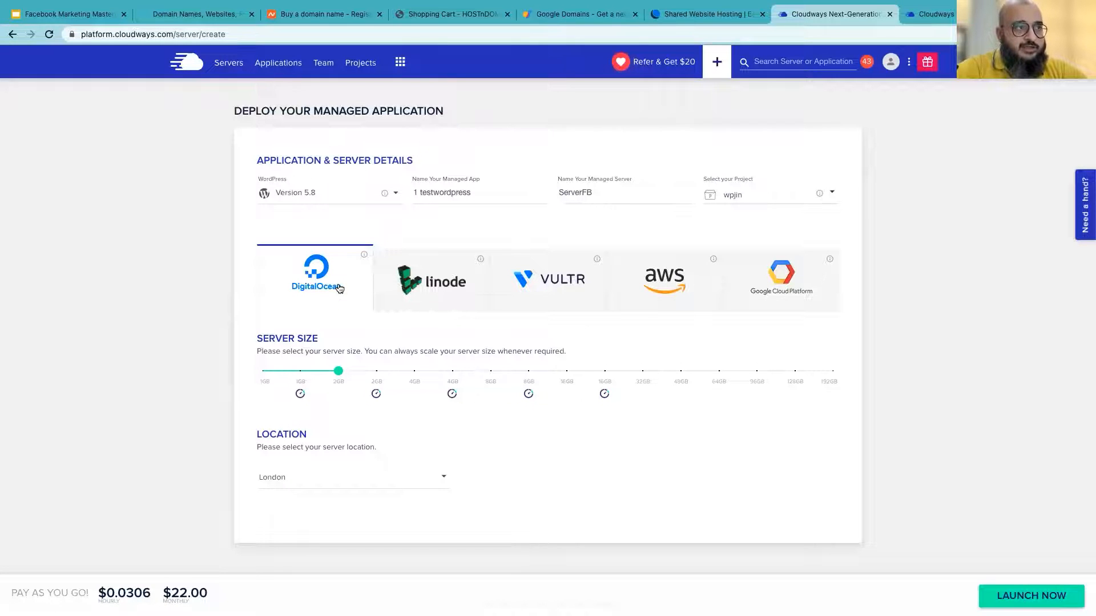
pyautogui.moveTo(338, 374)
pyautogui.moveTo(338, 374); pyautogui.dragTo(261, 388)
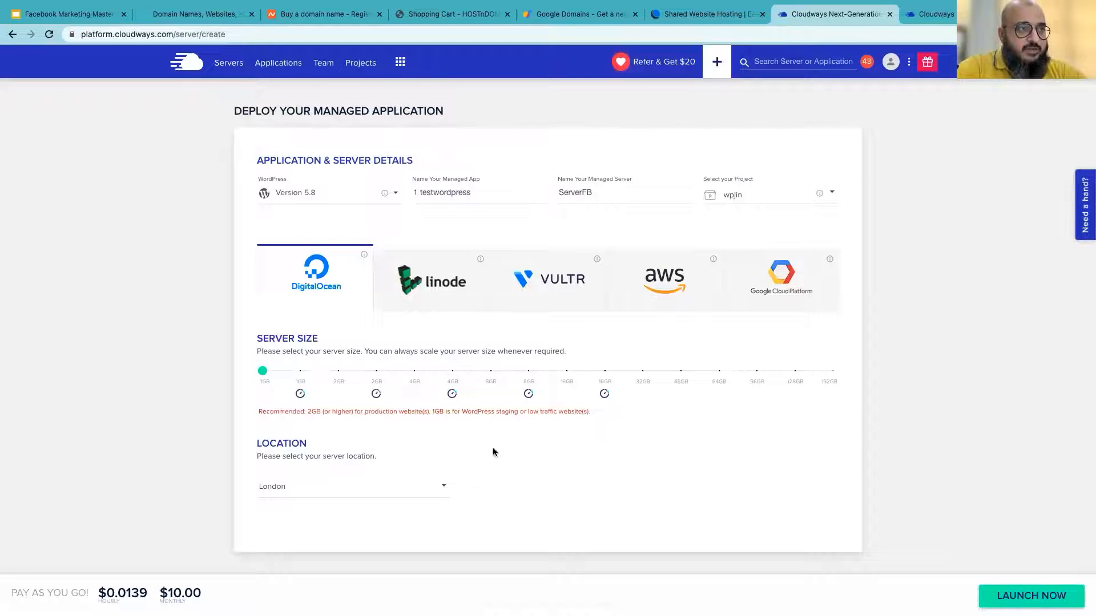
# Set the server location to New York and highlight the $10.00 monthly price
pyautogui.click(322, 484)
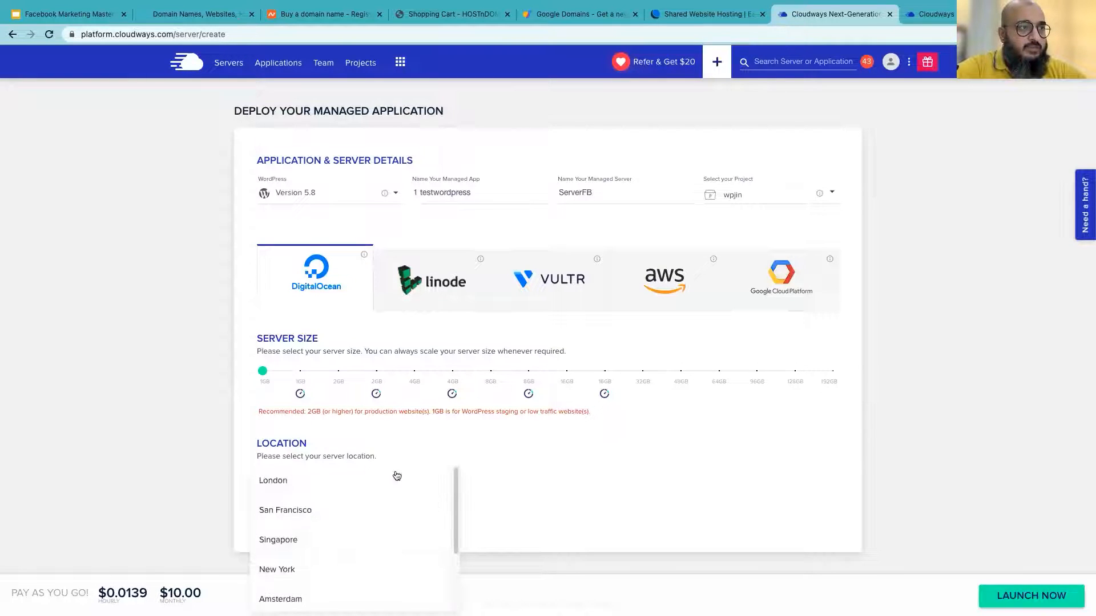
pyautogui.scroll(-3, 308, 525)
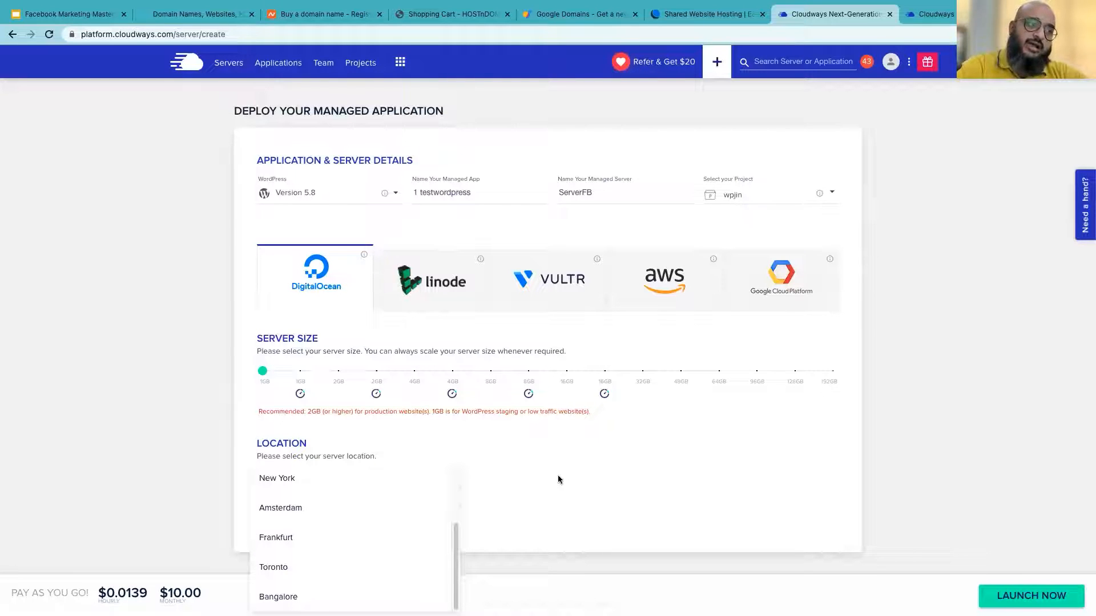
pyautogui.click(267, 489)
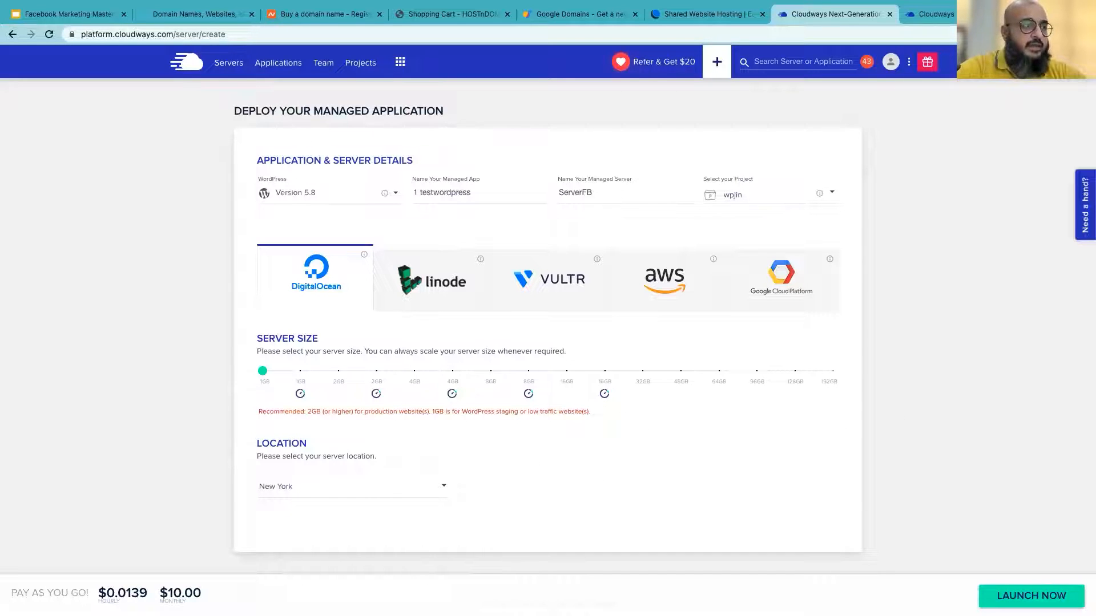
pyautogui.moveTo(166, 594)
pyautogui.mouseDown()
pyautogui.moveTo(215, 594)
pyautogui.moveTo(183, 595)
pyautogui.mouseUp()
pyautogui.click(178, 595)
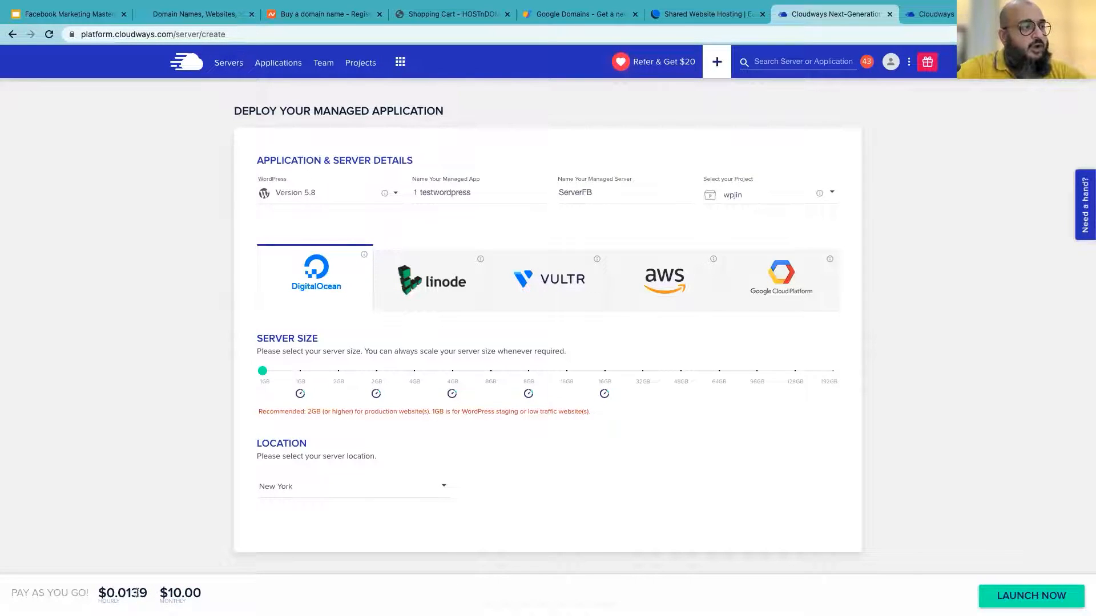
pyautogui.moveTo(167, 595); pyautogui.dragTo(182, 594)
pyautogui.click(182, 594)
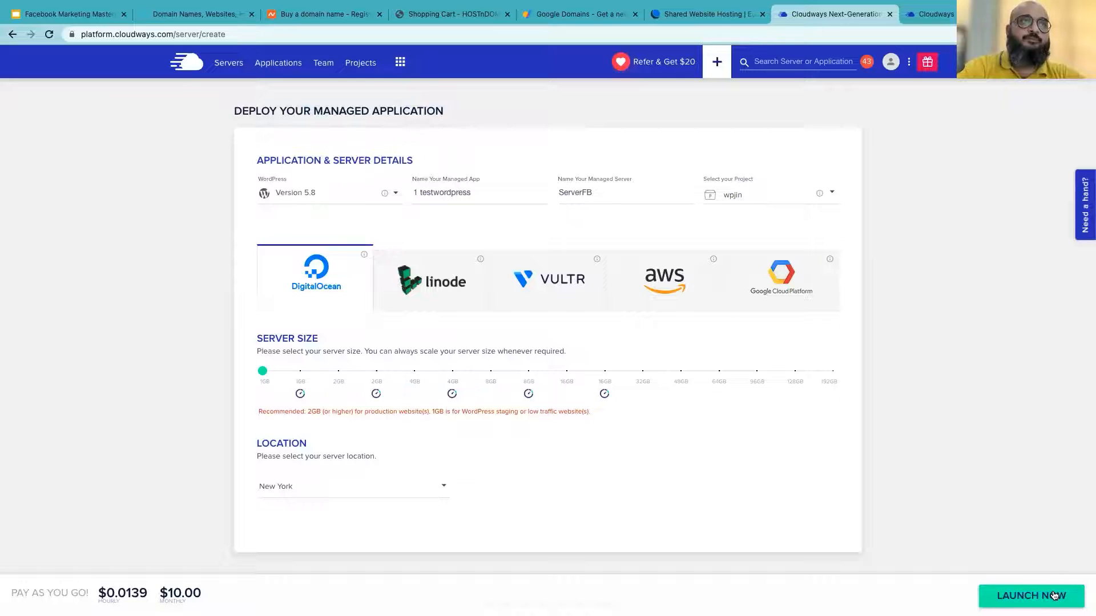
pyautogui.click(228, 63)
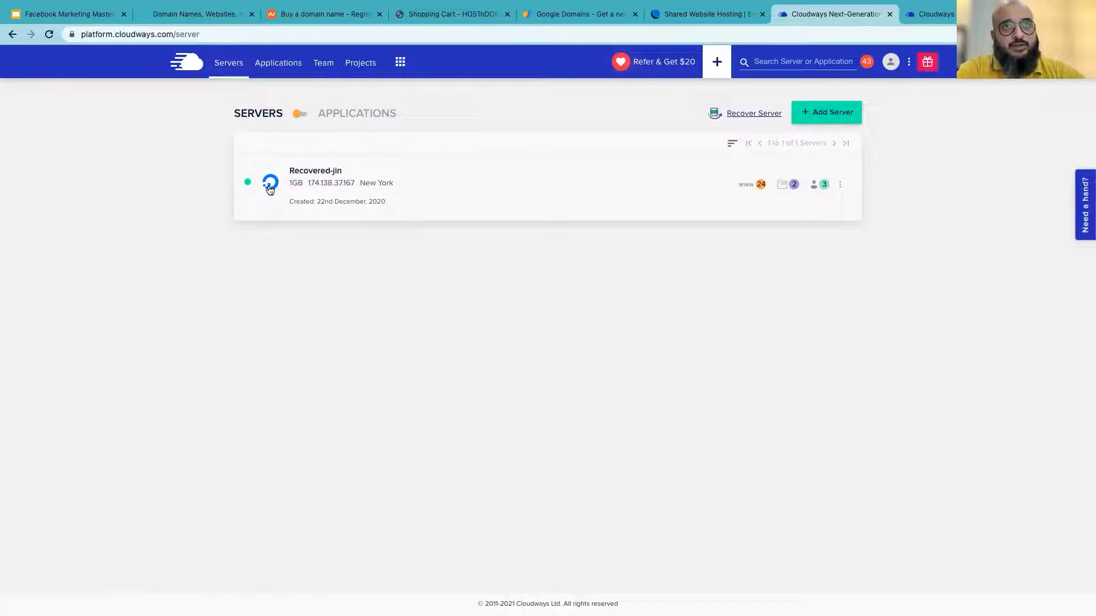
pyautogui.click(322, 172)
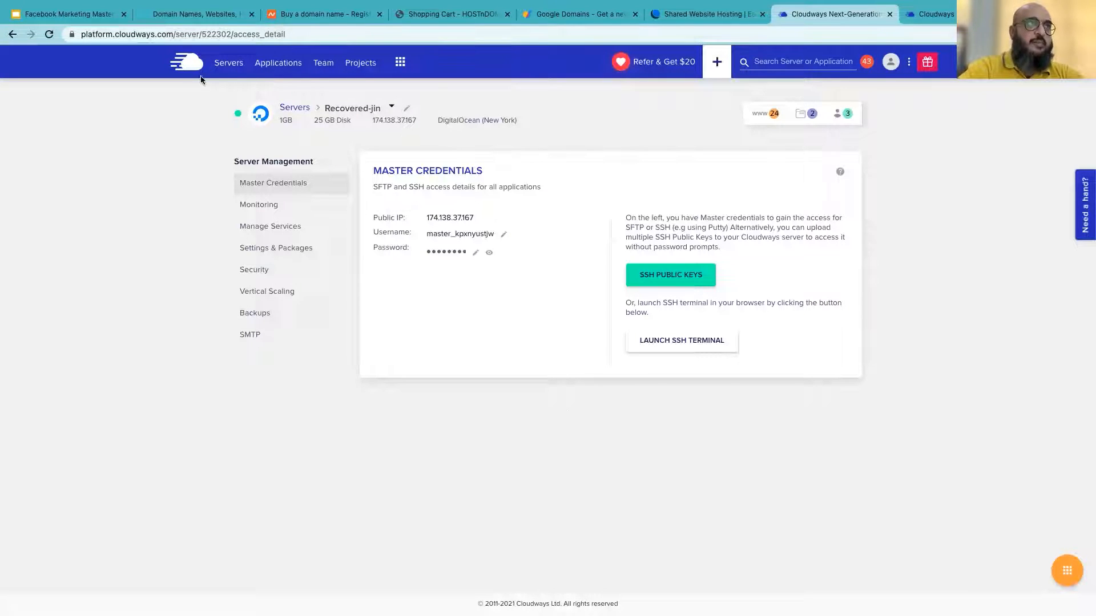
pyautogui.click(228, 63)
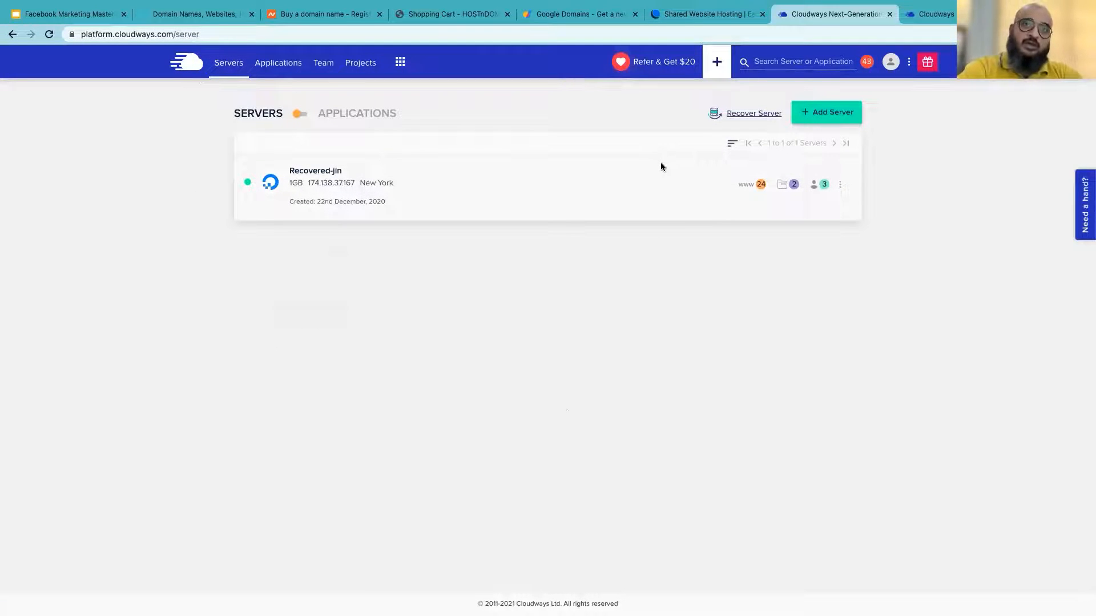
# From the Applications list, add a new application on the Recovered-jin server
pyautogui.click(277, 63)
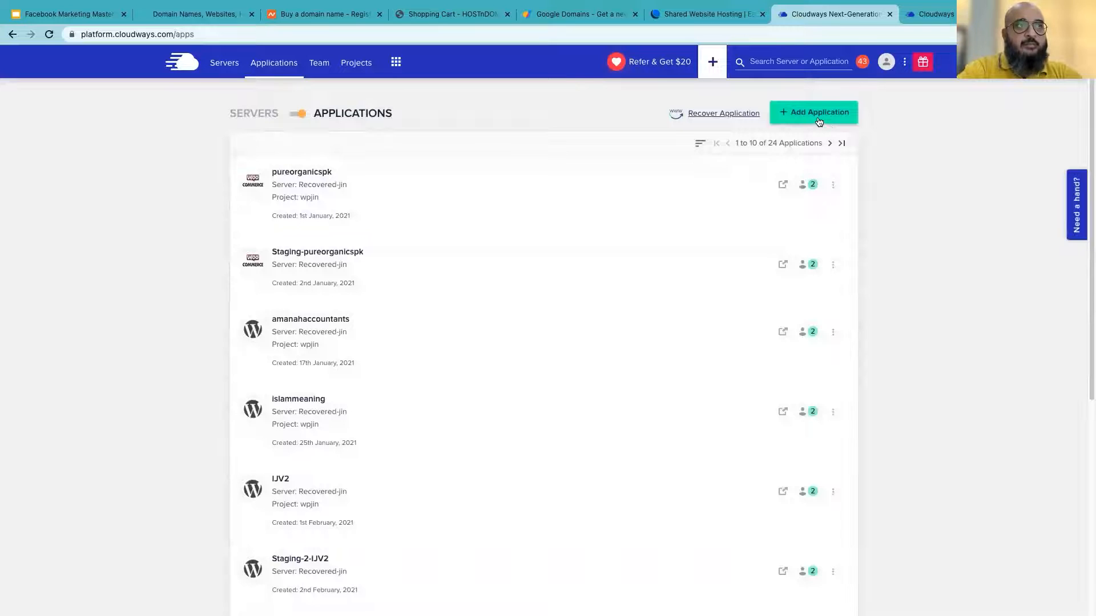
pyautogui.scroll(-6, 914, 409)
pyautogui.scroll(6, 914, 409)
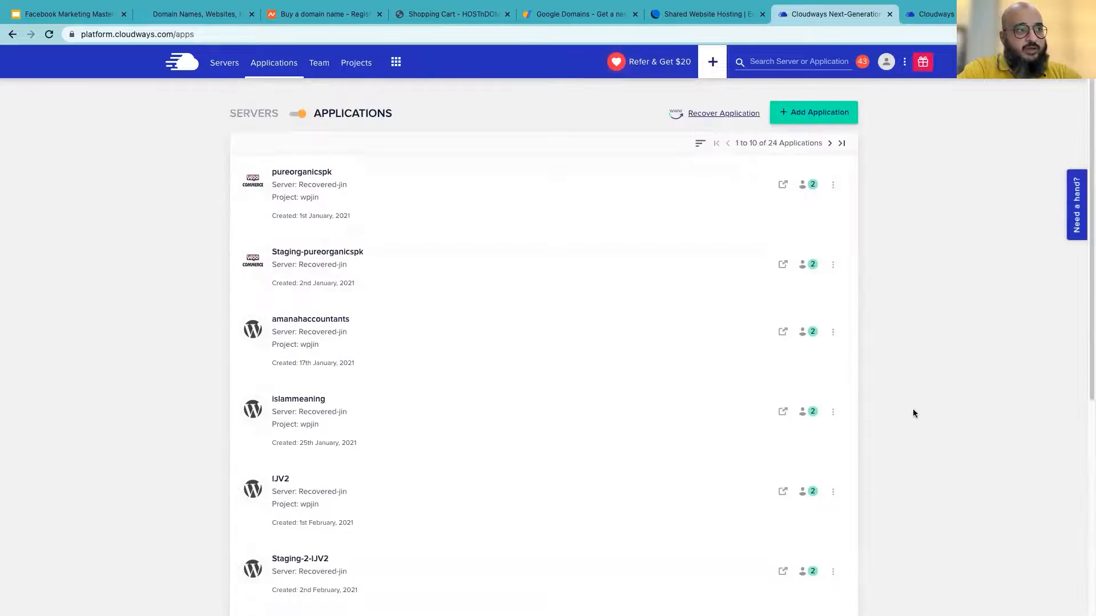
pyautogui.click(820, 117)
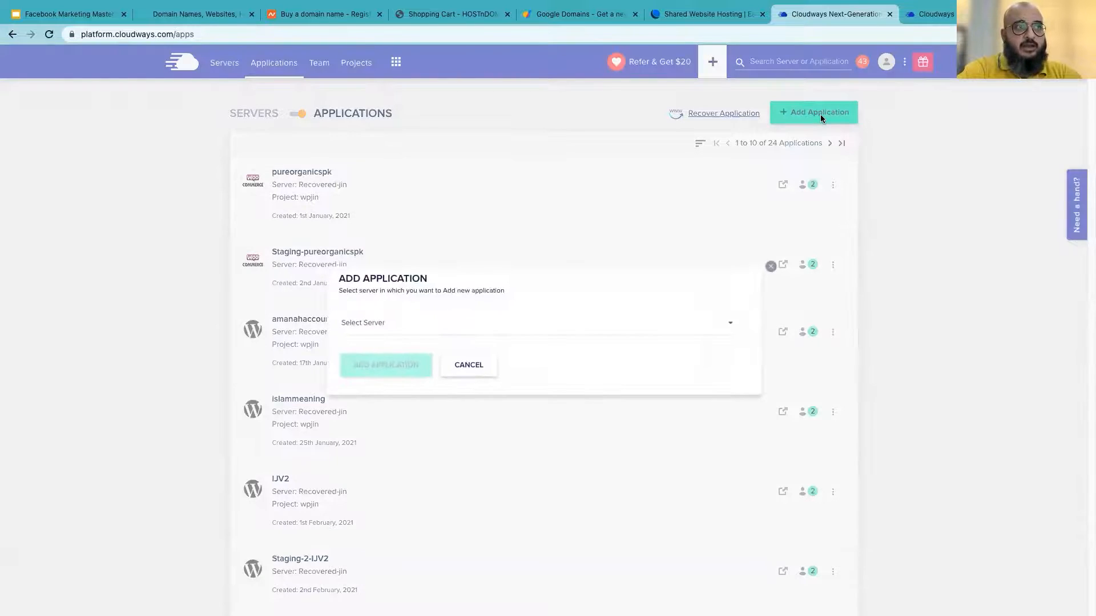
pyautogui.click(448, 324)
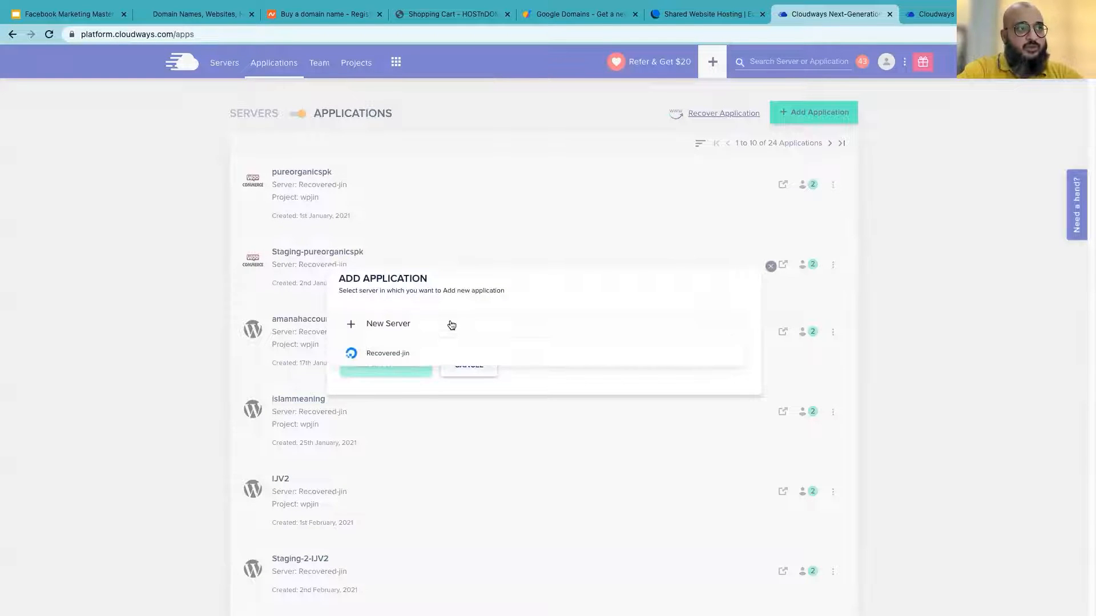
pyautogui.click(394, 355)
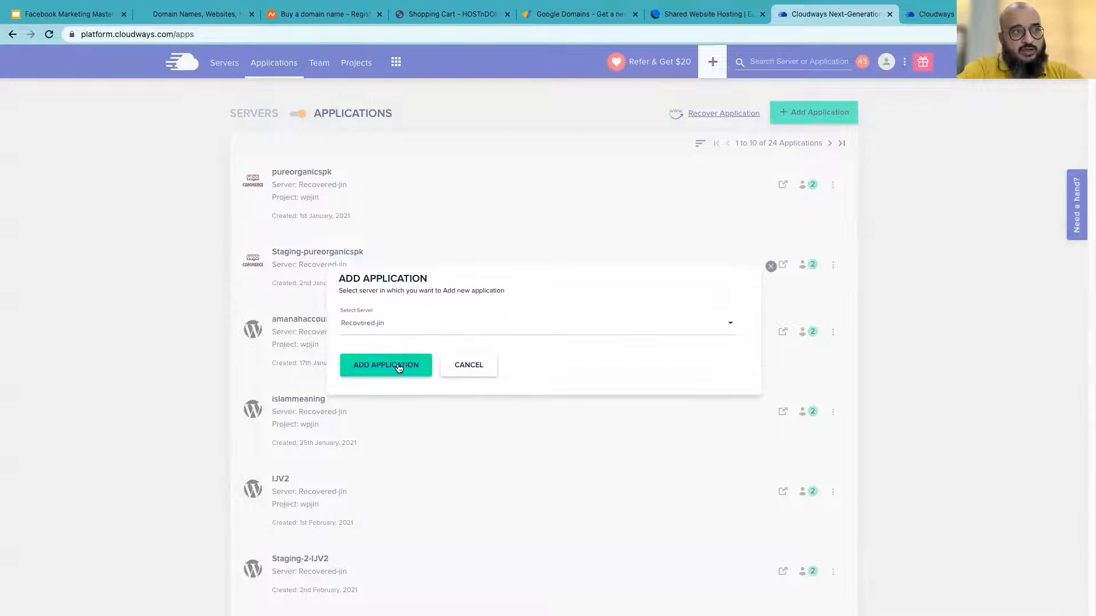
pyautogui.click(398, 367)
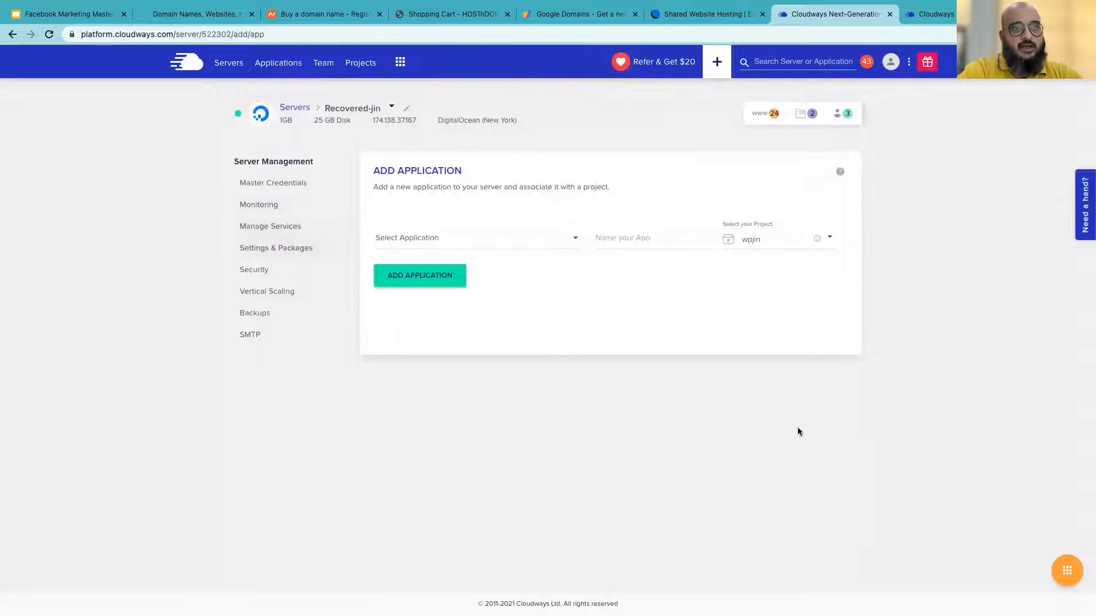
# Add a WordPress Version 5.8 app named WordPressApp1 under project wpjin
pyautogui.click(461, 239)
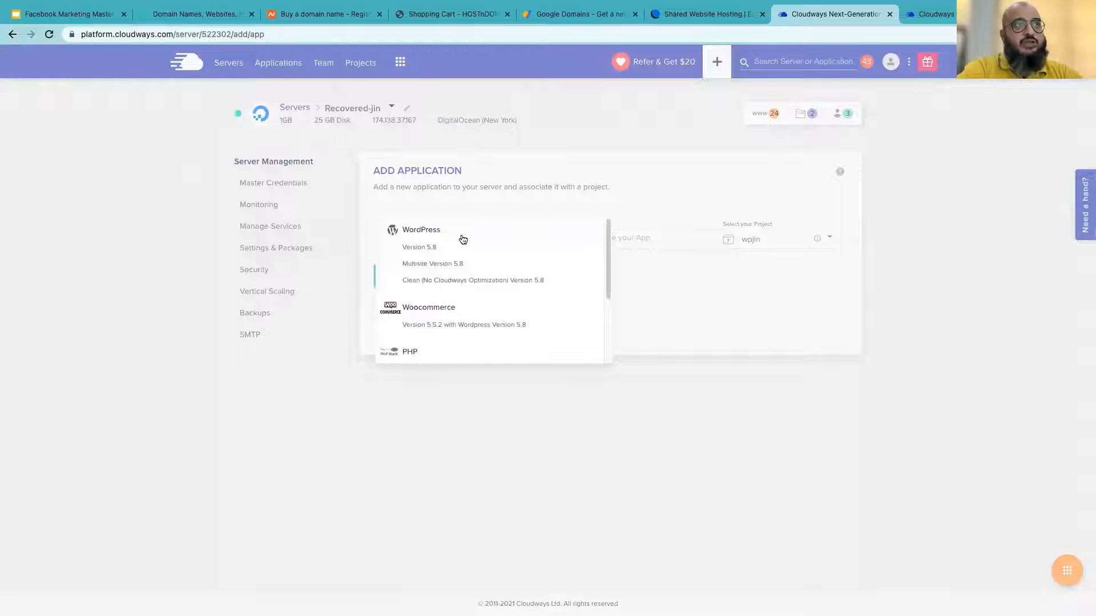
pyautogui.click(423, 251)
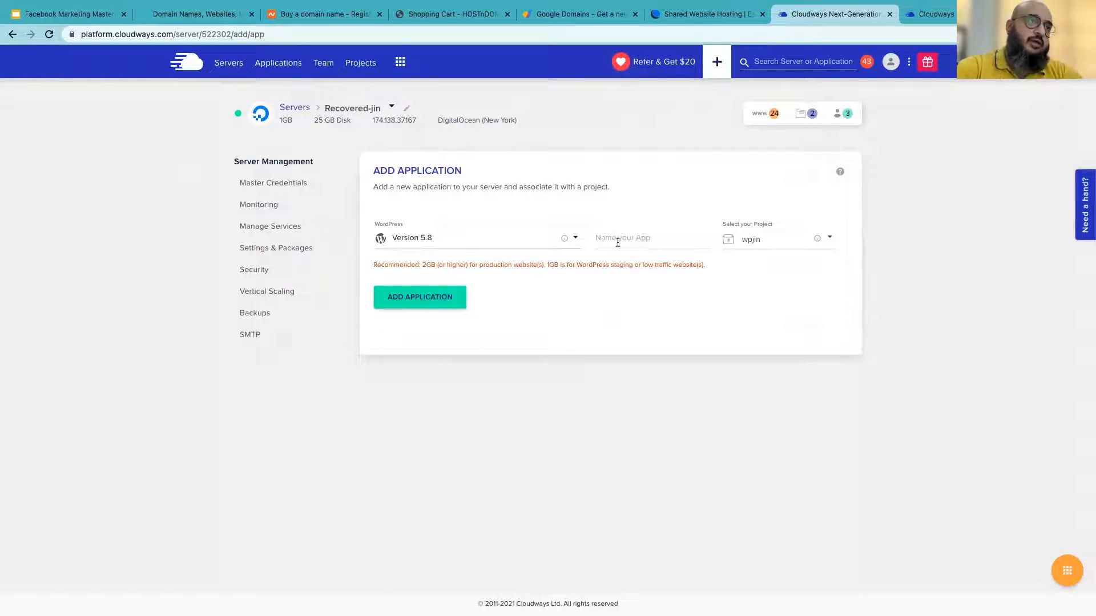
pyautogui.click(643, 238)
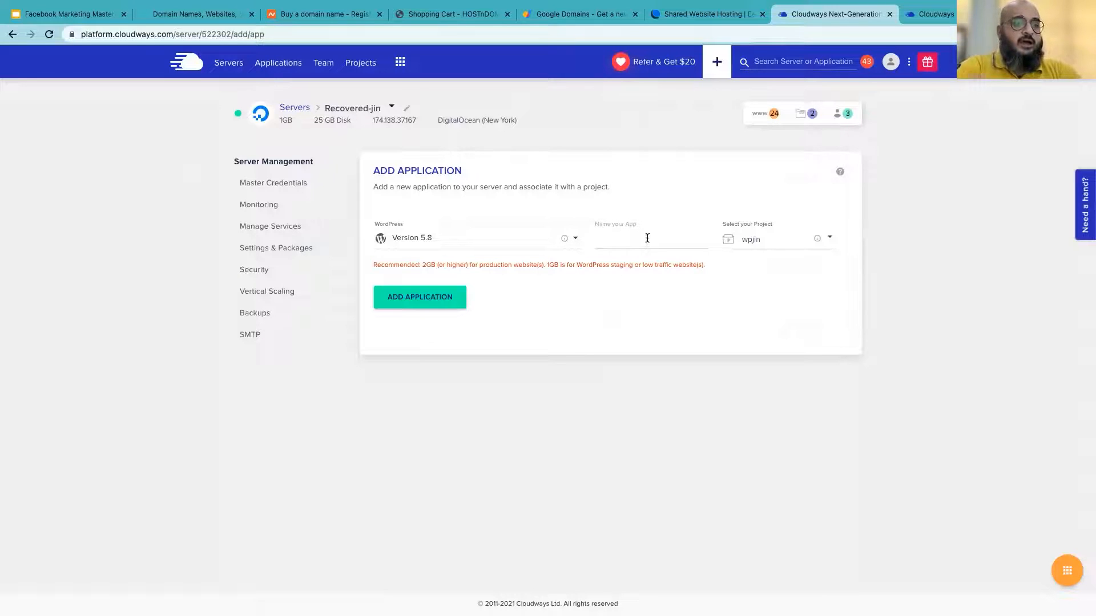
pyautogui.write('WordPres')
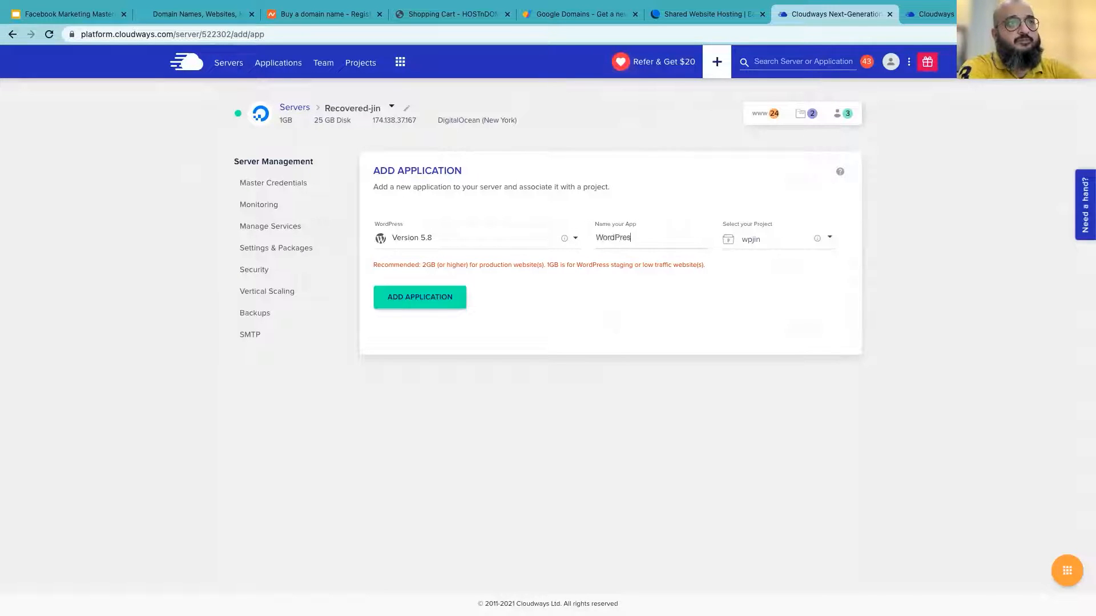
pyautogui.write('sApp1')
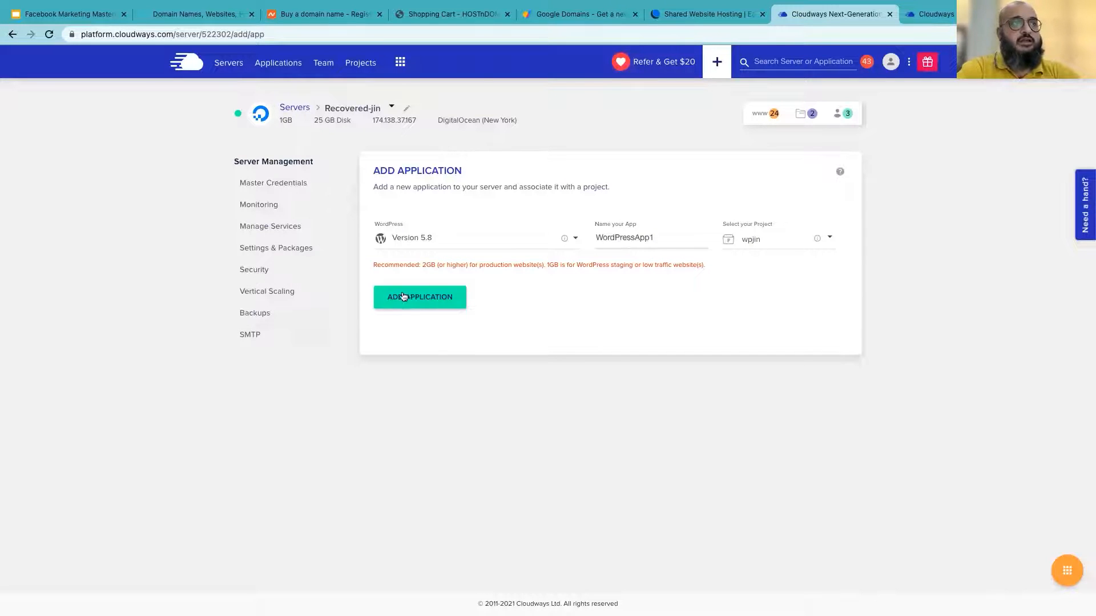
pyautogui.click(432, 299)
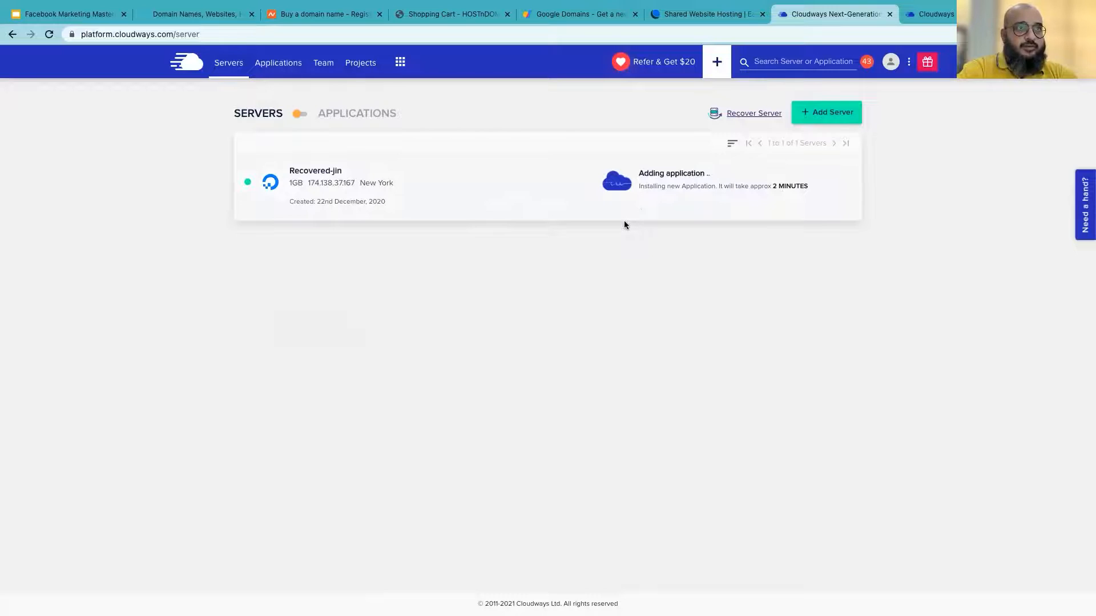
# Check the Servers and Applications lists until the WordPressApp1 install on Recovered-jin completes
pyautogui.click(276, 64)
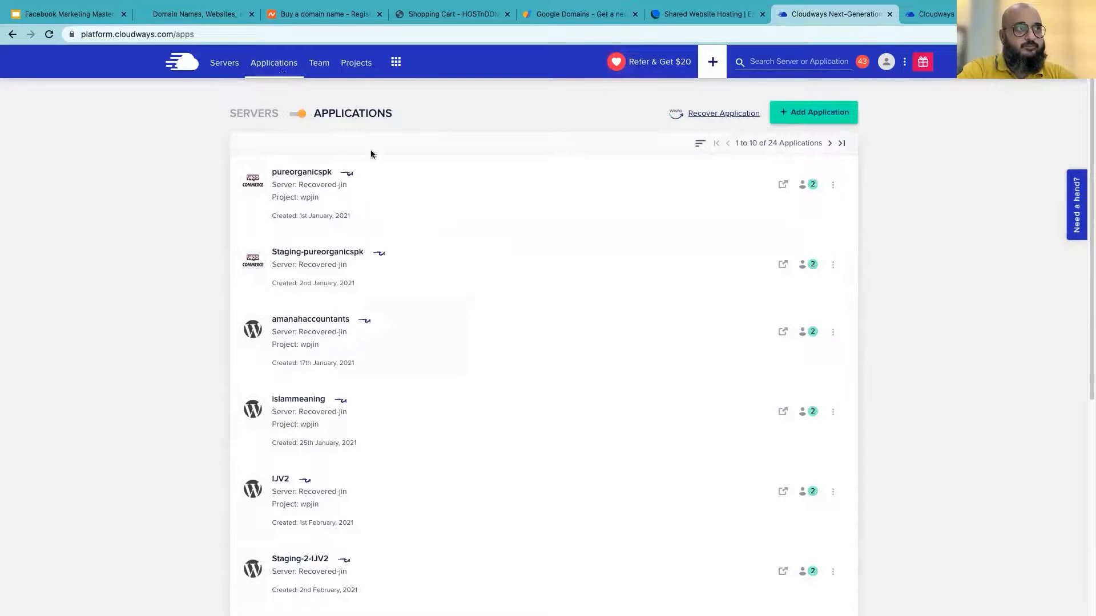
pyautogui.click(220, 67)
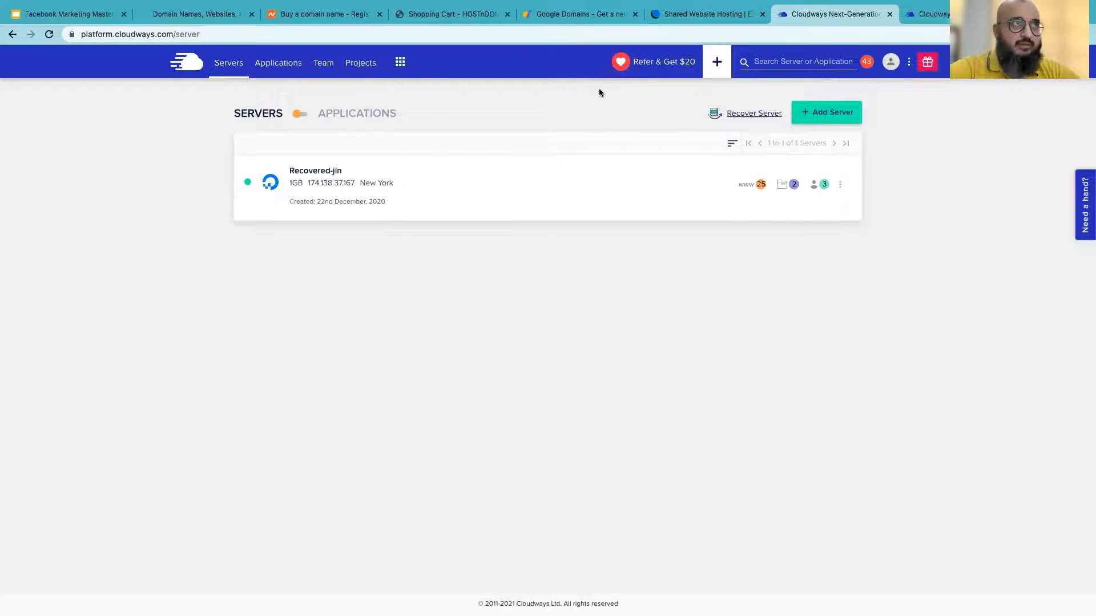
pyautogui.click(270, 64)
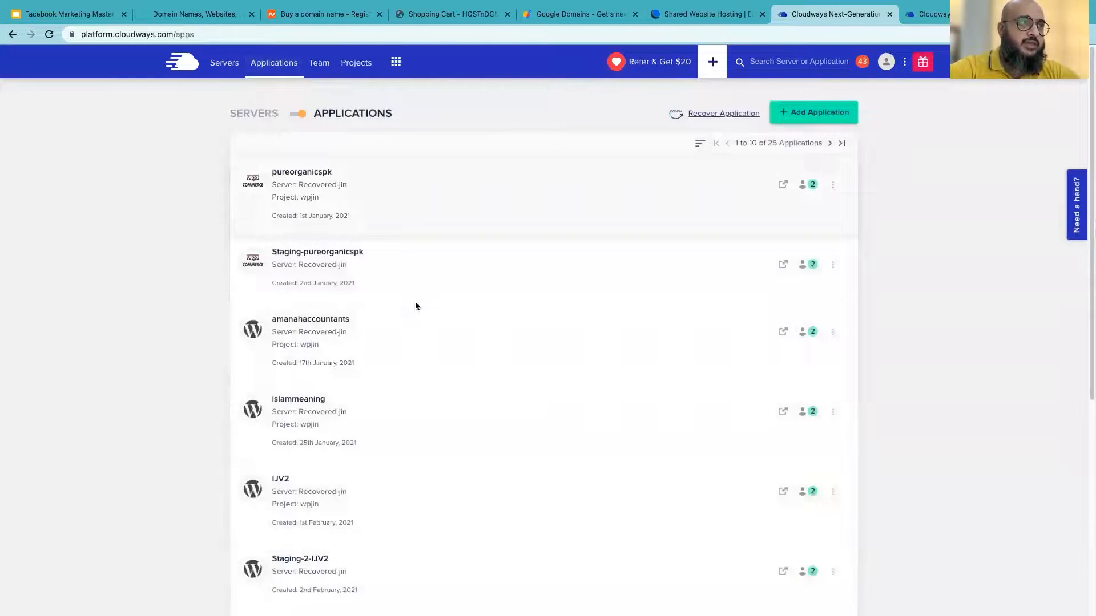
# Page to the last applications page (21–25 of 25) and open WordPressApp1's site in a new tab
pyautogui.scroll(-5, 440, 375)
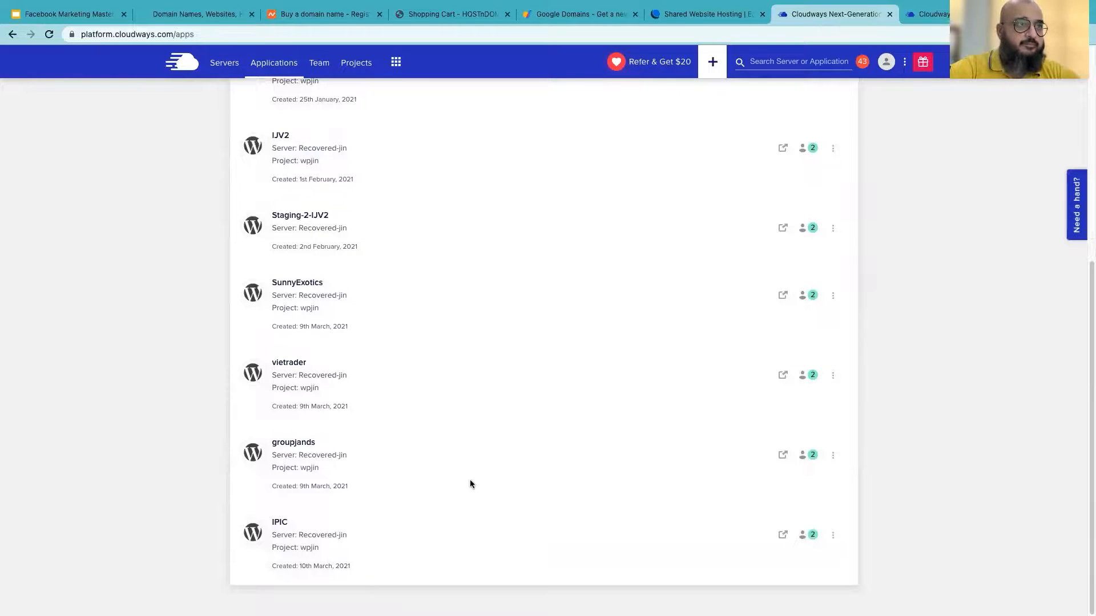
pyautogui.scroll(6, 470, 484)
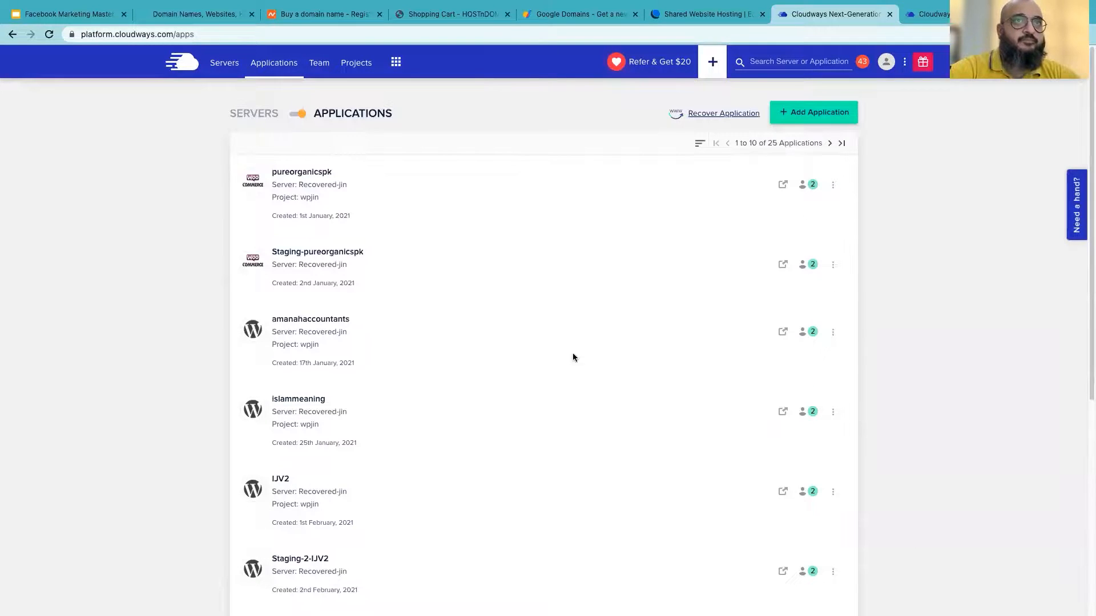
pyautogui.click(830, 143)
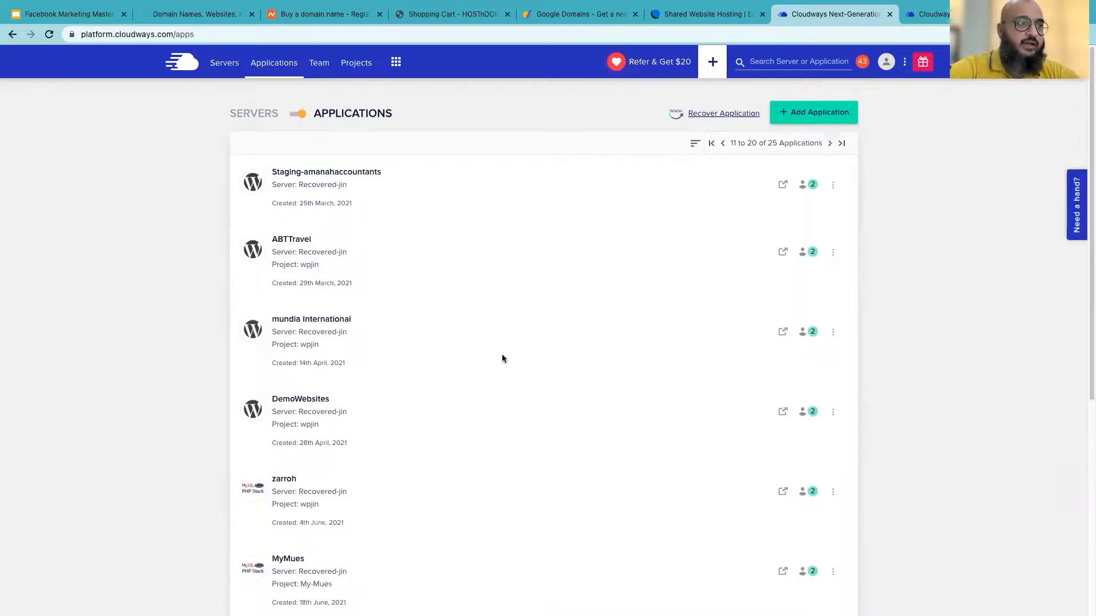
pyautogui.scroll(-6, 550, 326)
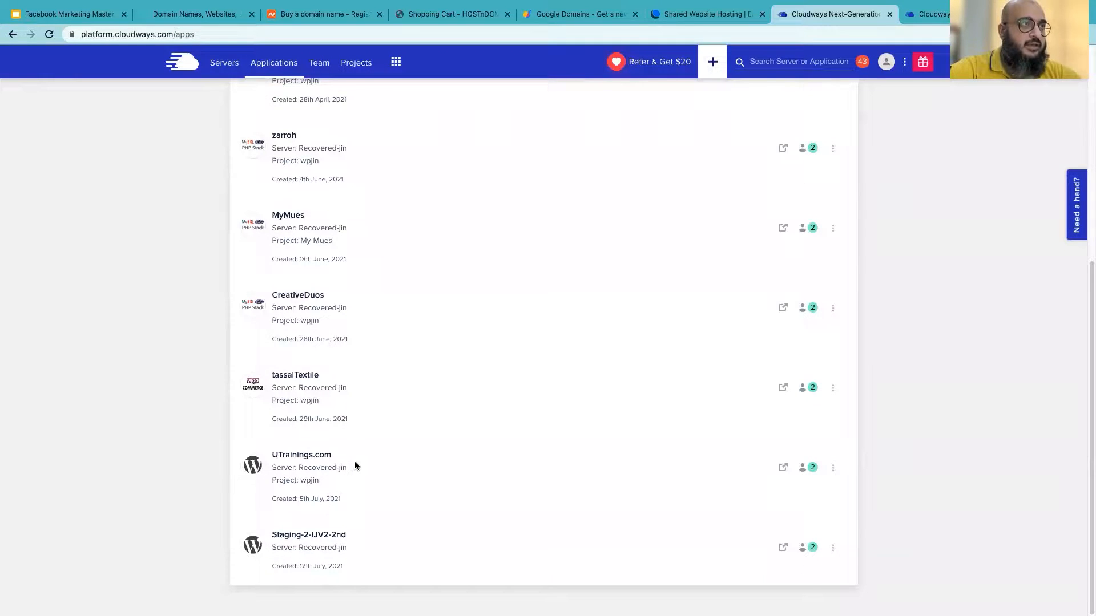
pyautogui.scroll(6, 354, 462)
pyautogui.scroll(-6, 354, 461)
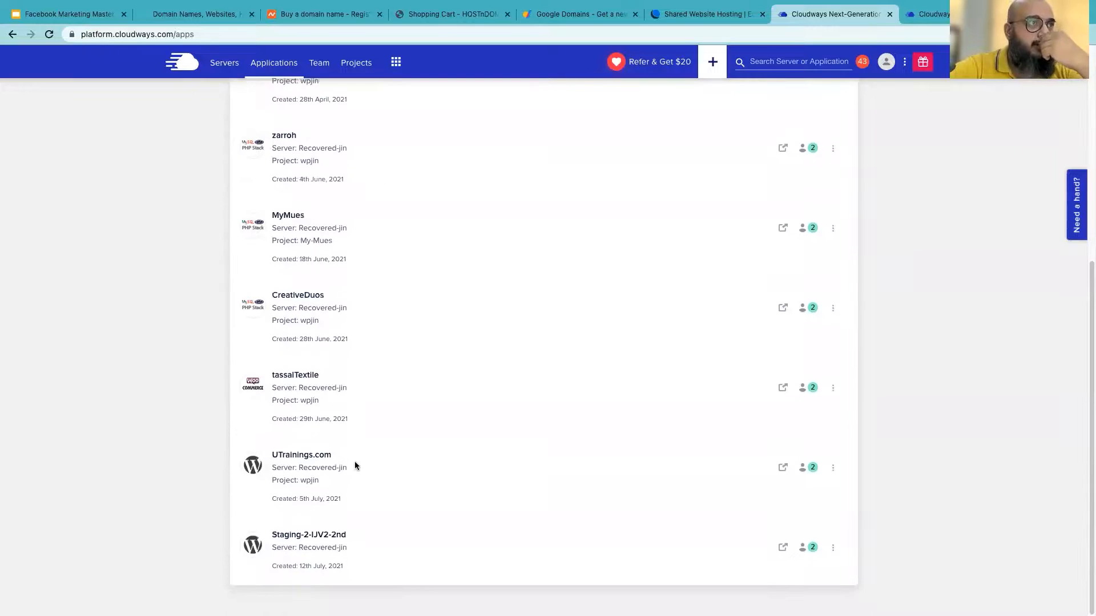
pyautogui.scroll(6, 817, 489)
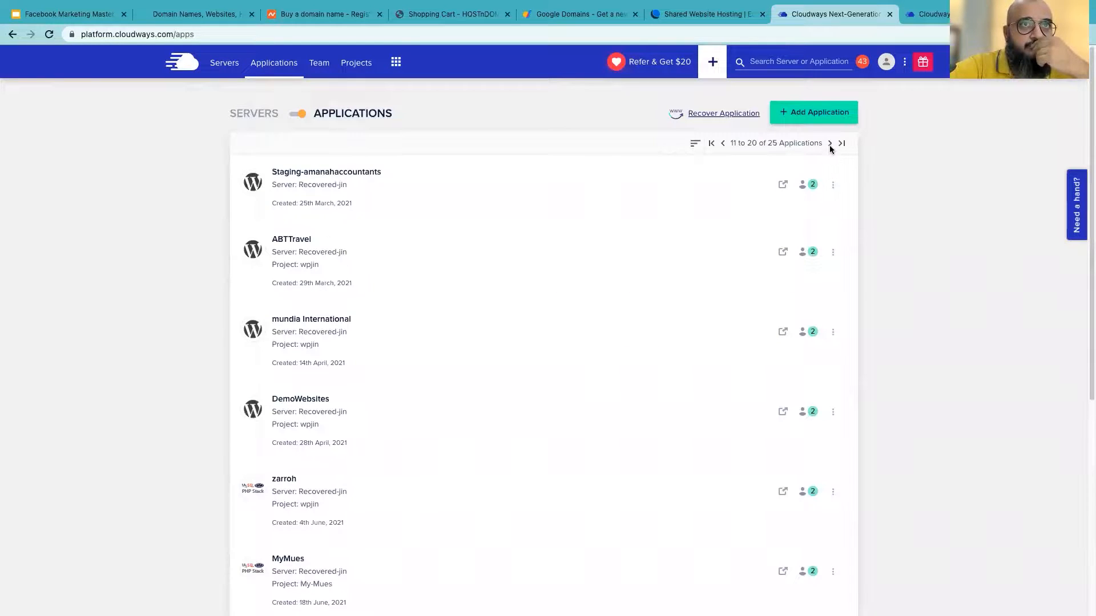
pyautogui.click(831, 146)
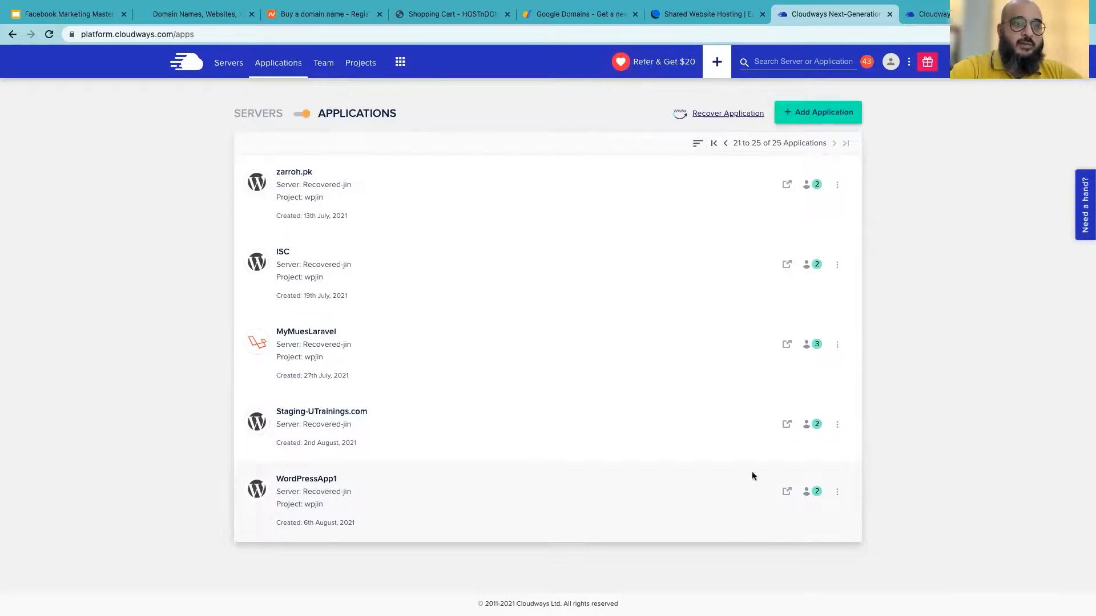
pyautogui.click(789, 494)
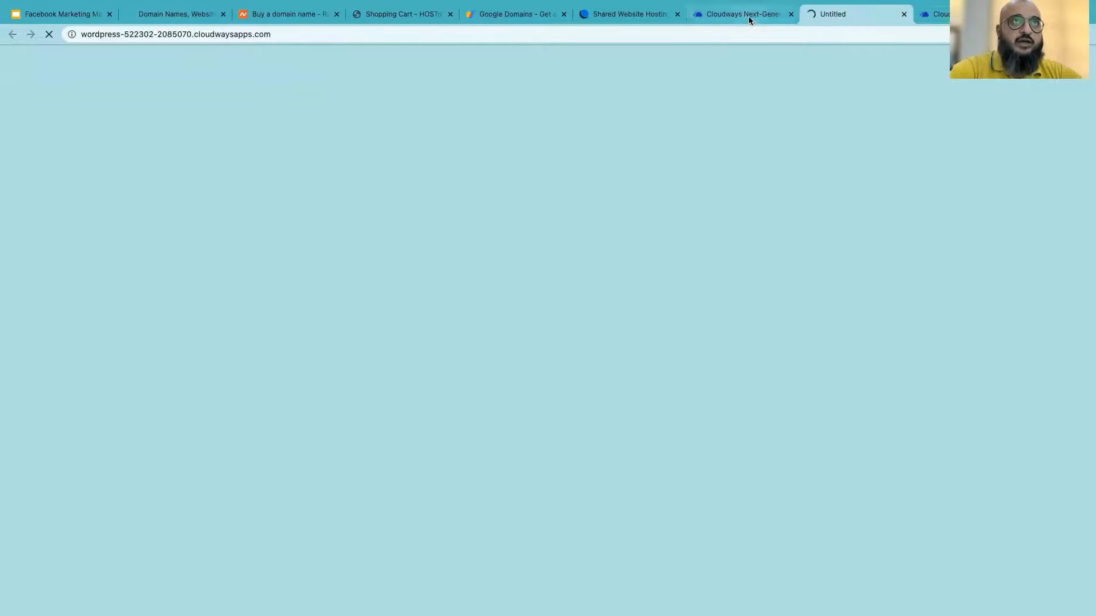
# View the live WordPressApp1 site, then open its Access Details in Cloudways
pyautogui.click(783, 22)
pyautogui.click(837, 20)
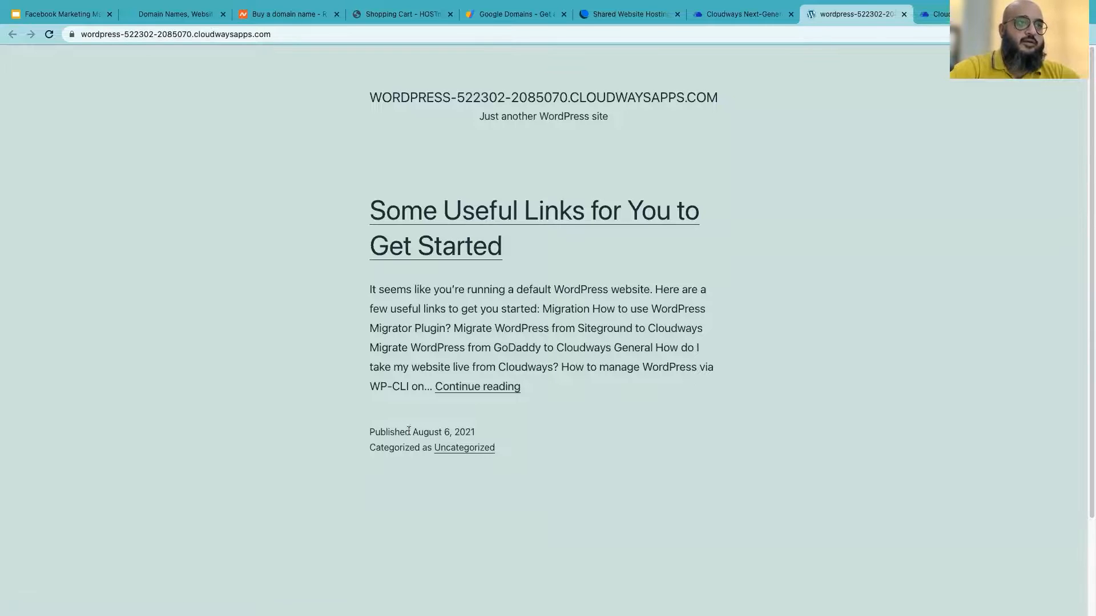
pyautogui.click(743, 45)
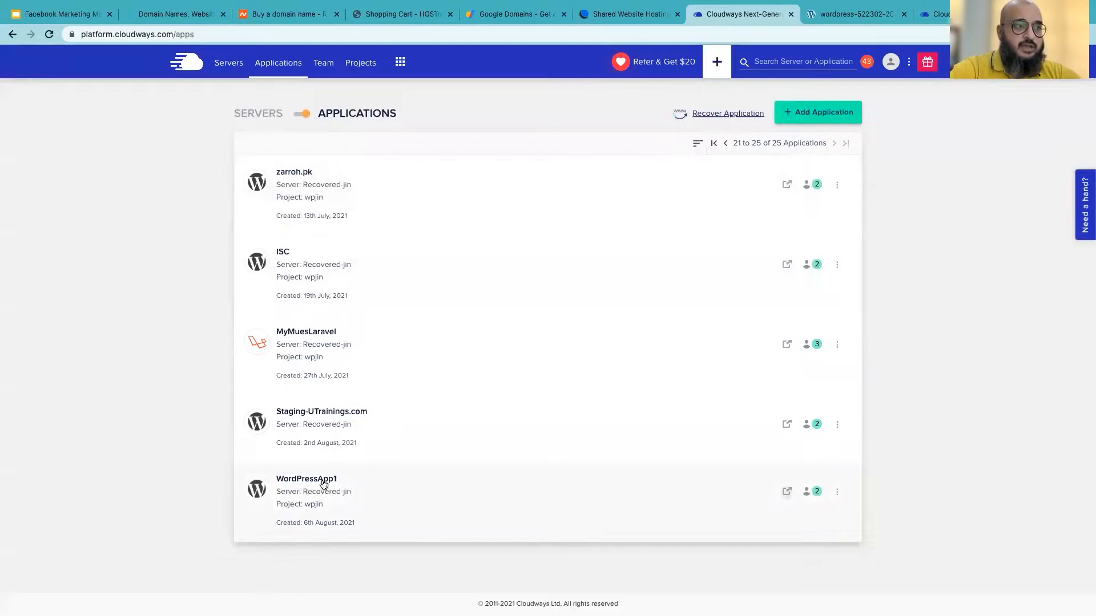
pyautogui.click(323, 484)
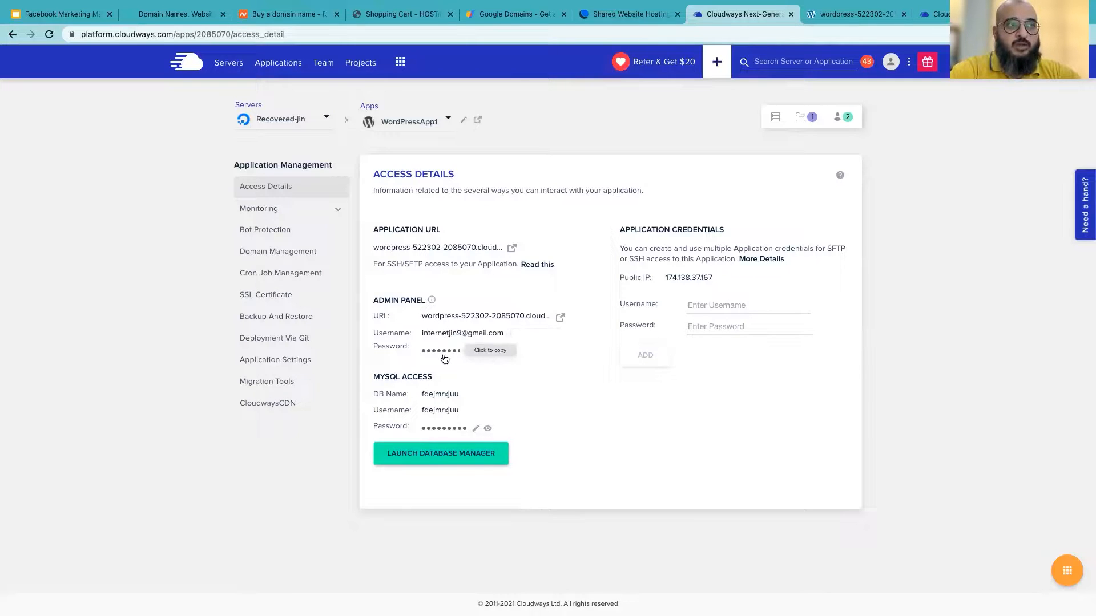
# Open the WordPress admin login and paste the admin username copied from Access Details
pyautogui.click(561, 318)
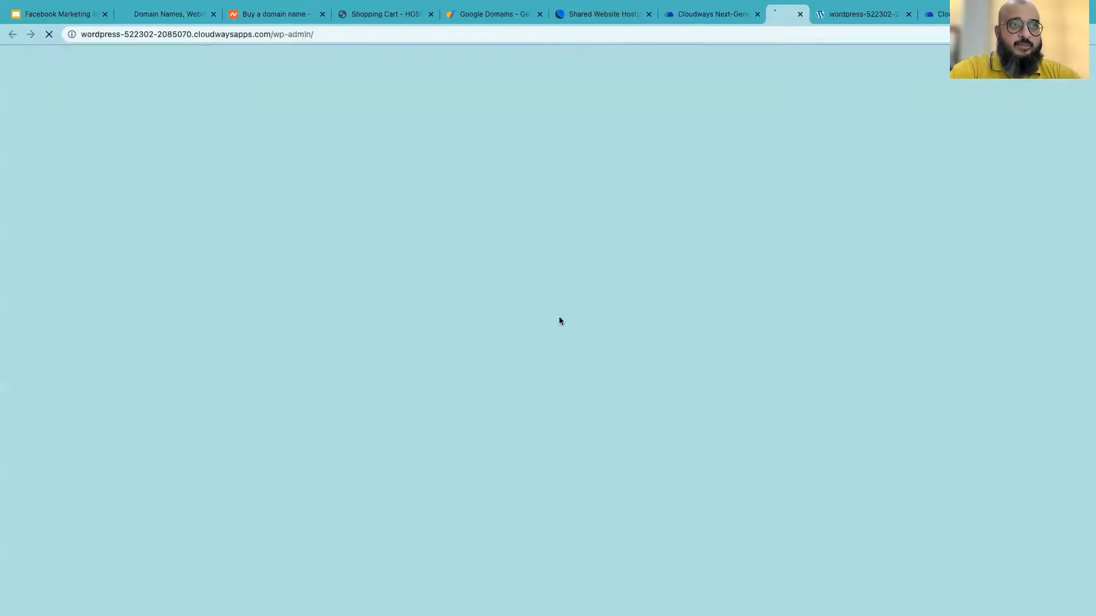
pyautogui.click(675, 18)
pyautogui.click(735, 15)
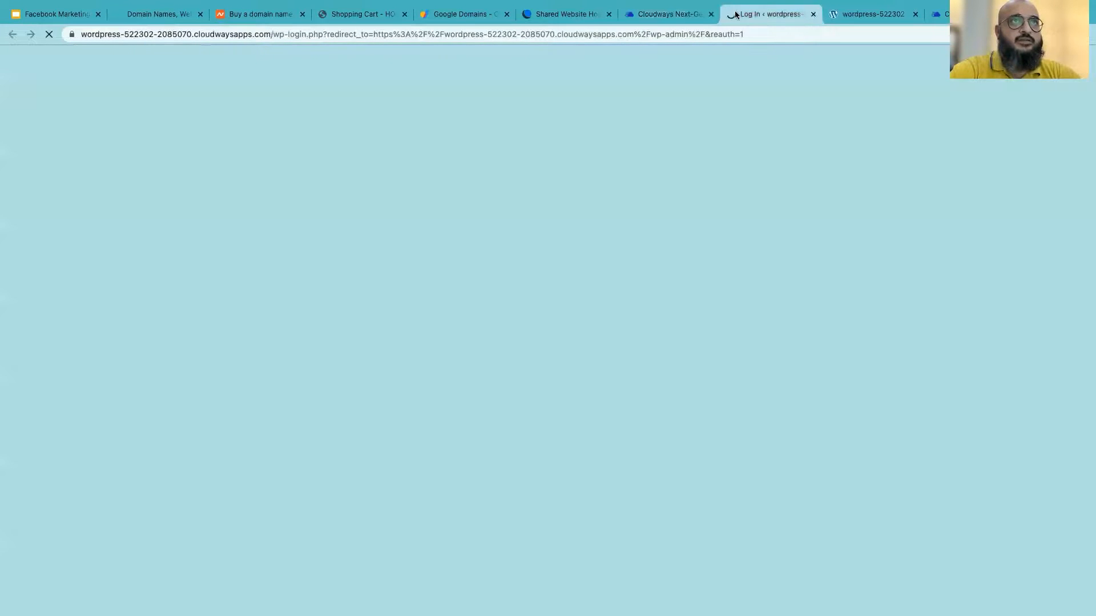
pyautogui.click(672, 14)
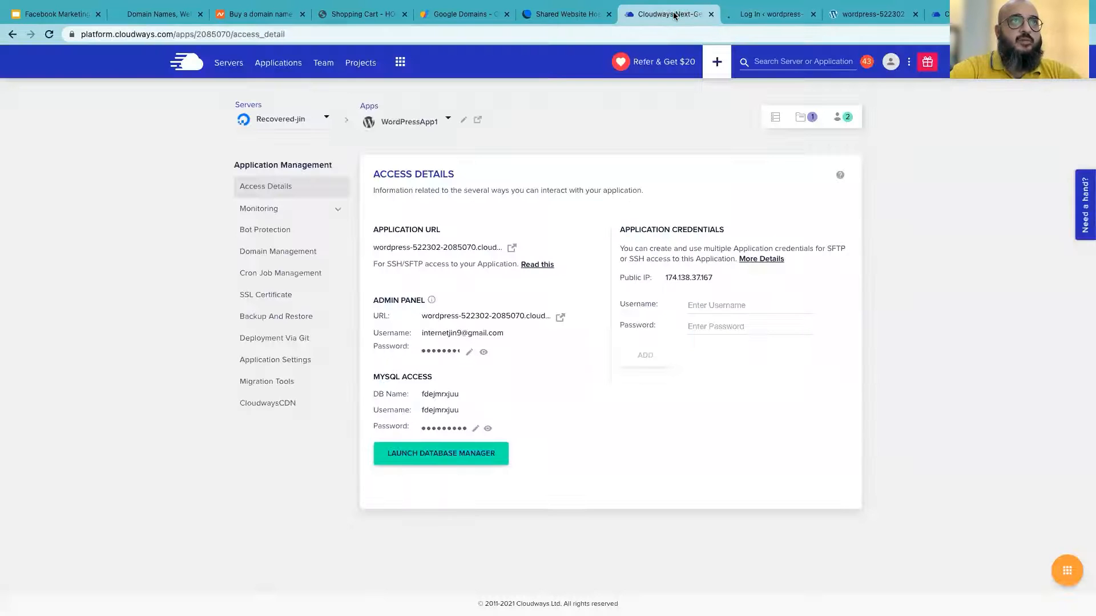
pyautogui.click(483, 336)
pyautogui.click(758, 16)
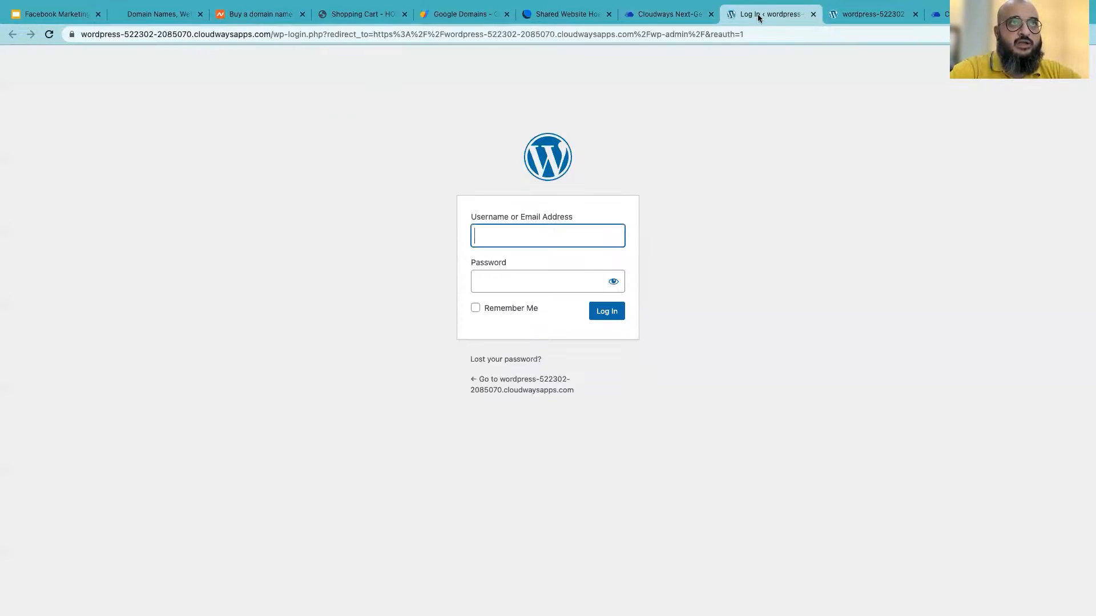
pyautogui.hotkey('ctrl', 'v')
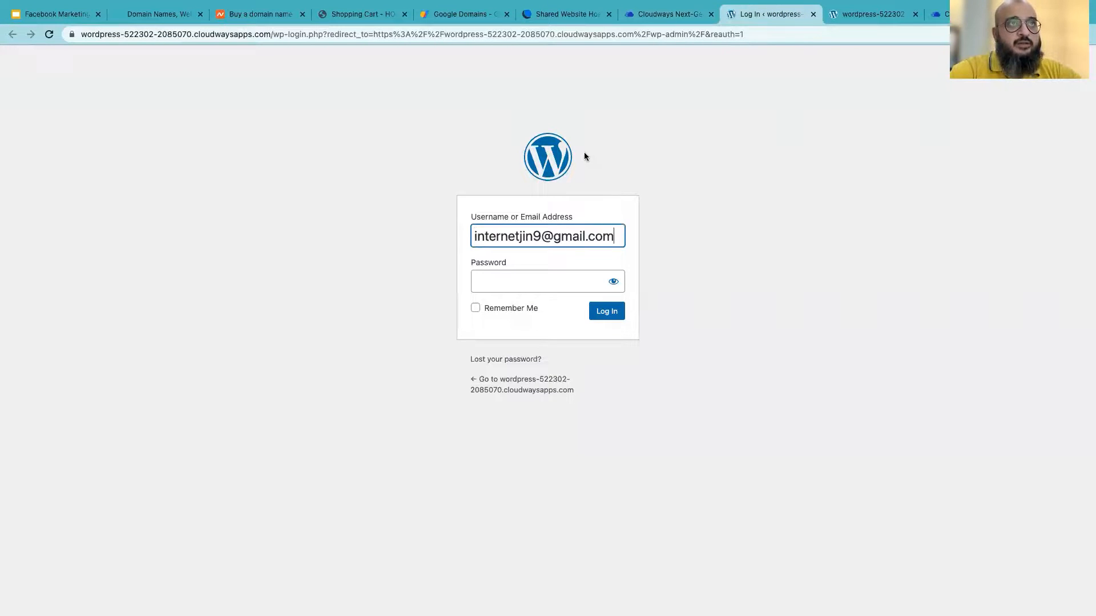
# Paste the copied admin password into the login form and log in
pyautogui.click(661, 16)
pyautogui.click(447, 350)
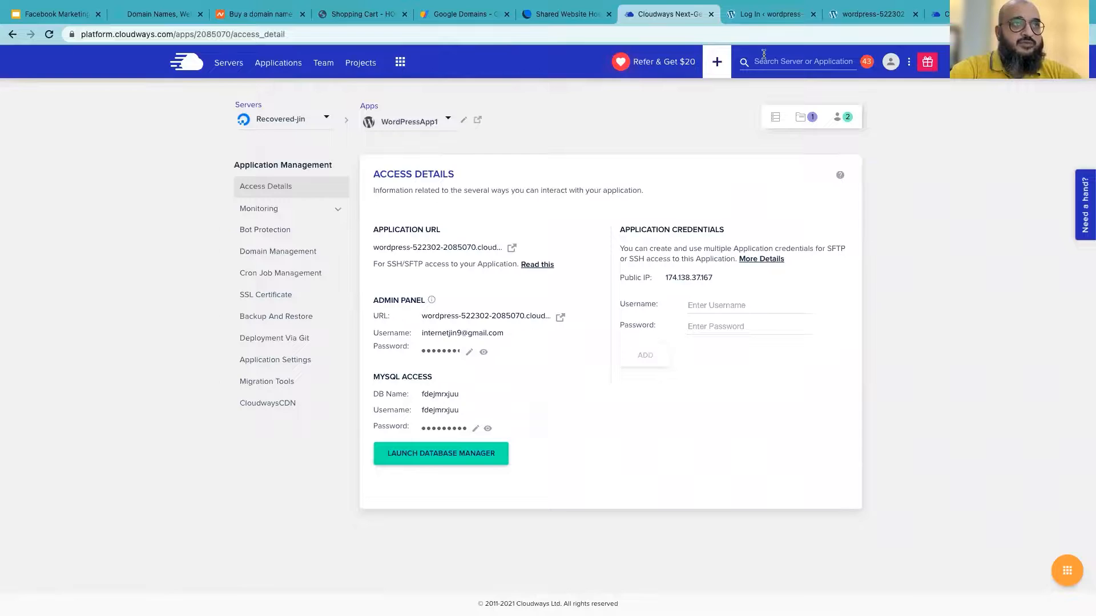
pyautogui.click(764, 16)
pyautogui.click(528, 278)
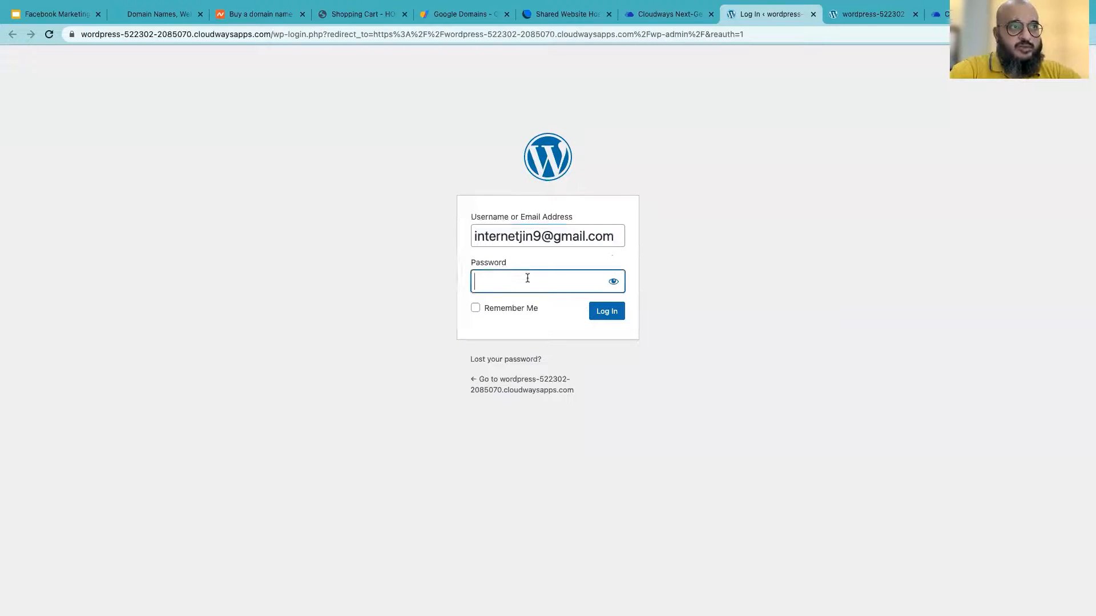
pyautogui.hotkey('ctrl', 'v')
pyautogui.click(607, 312)
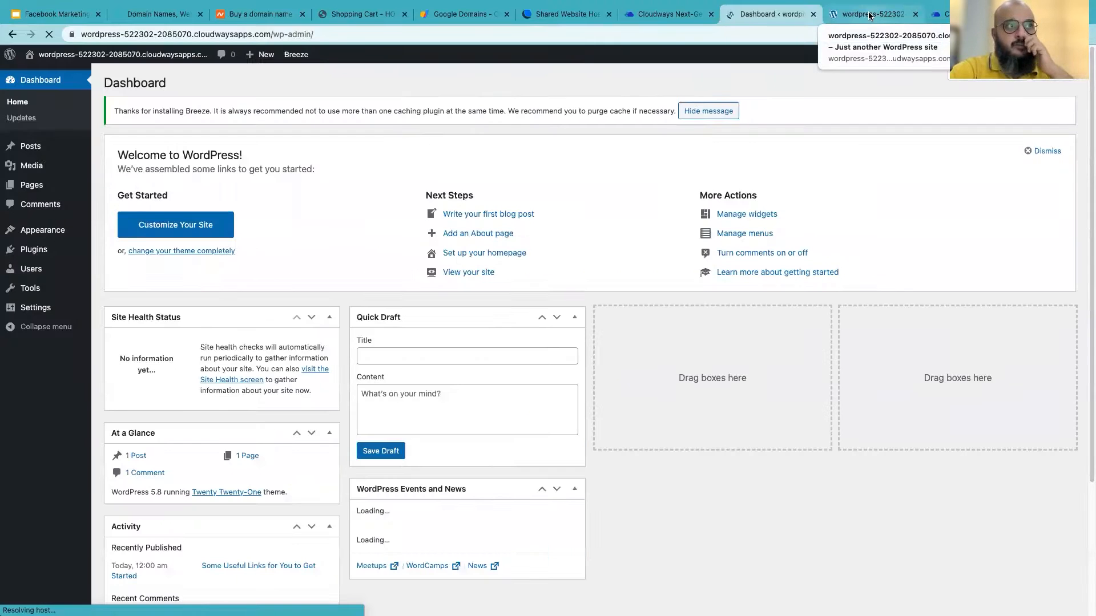
# Compare the live site's front page with the admin Dashboard
pyautogui.click(848, 11)
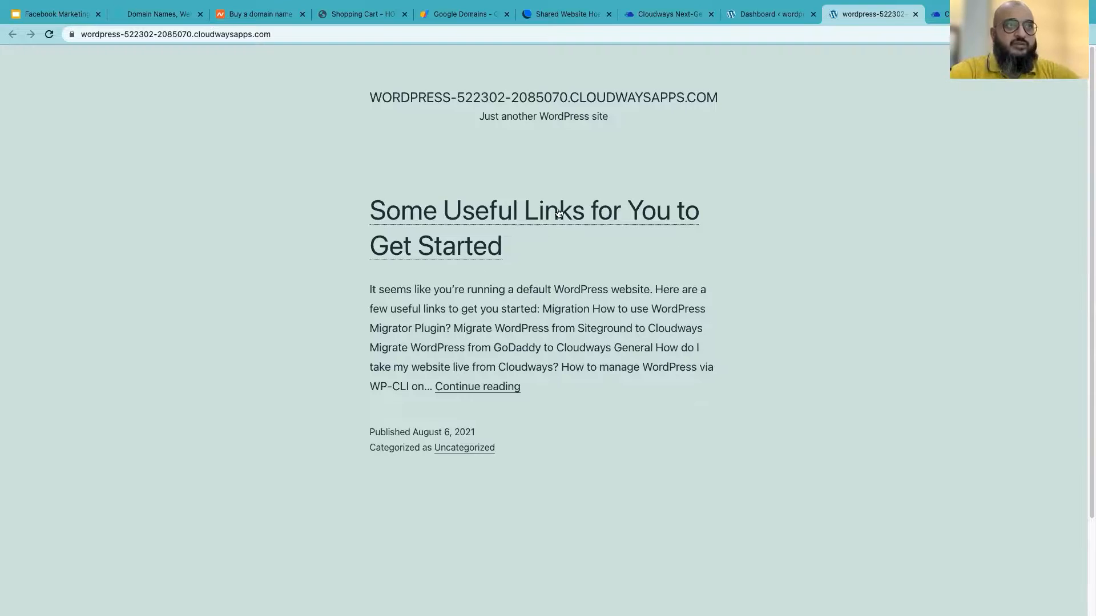
pyautogui.click(771, 16)
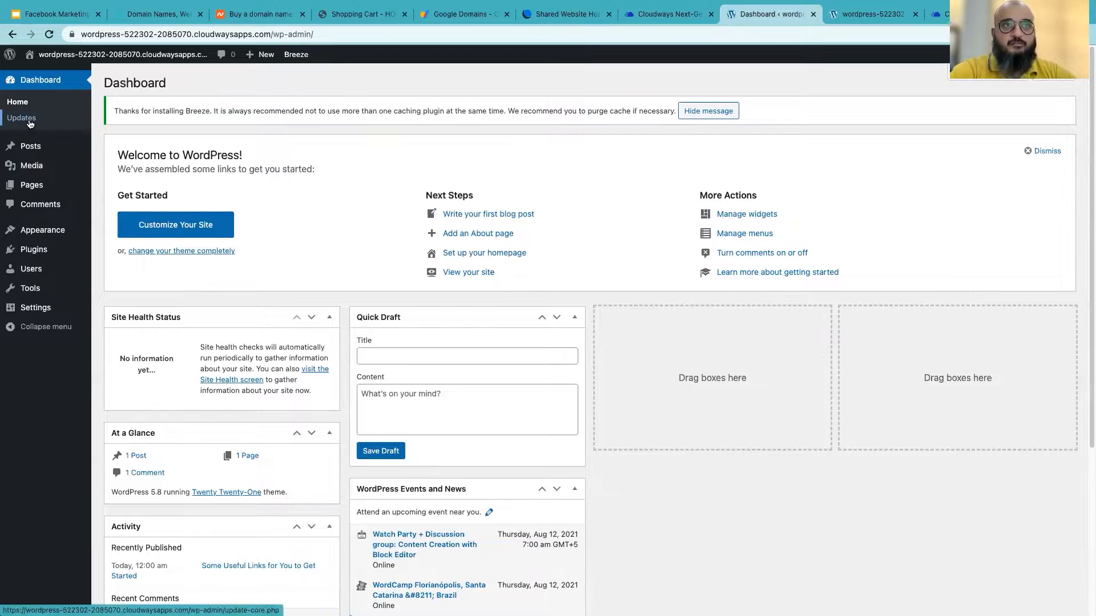
pyautogui.scroll(-5, 605, 319)
pyautogui.scroll(5, 614, 434)
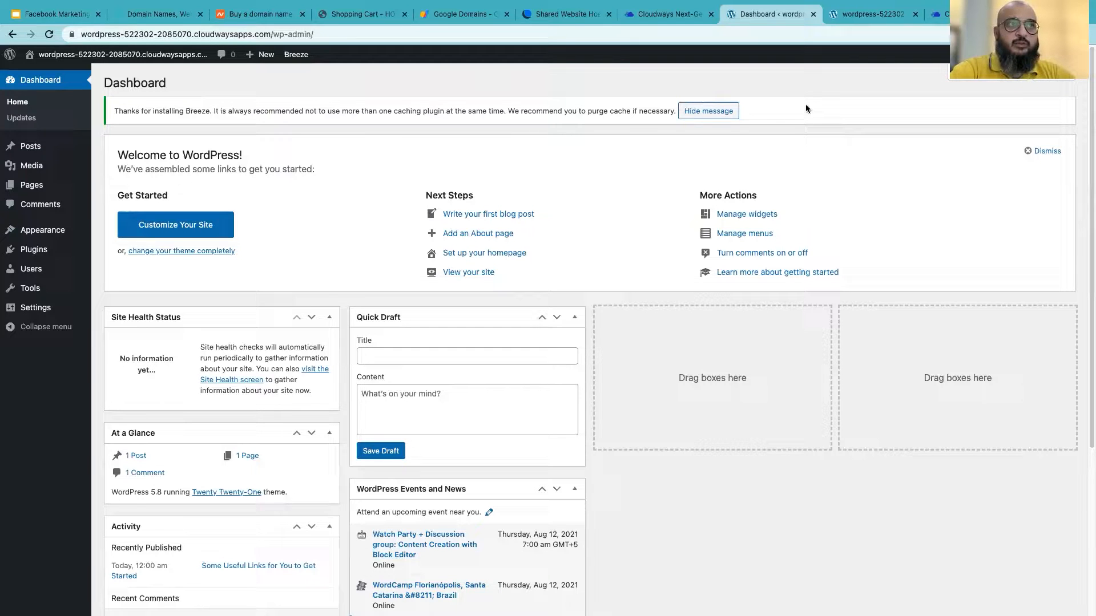
pyautogui.click(872, 16)
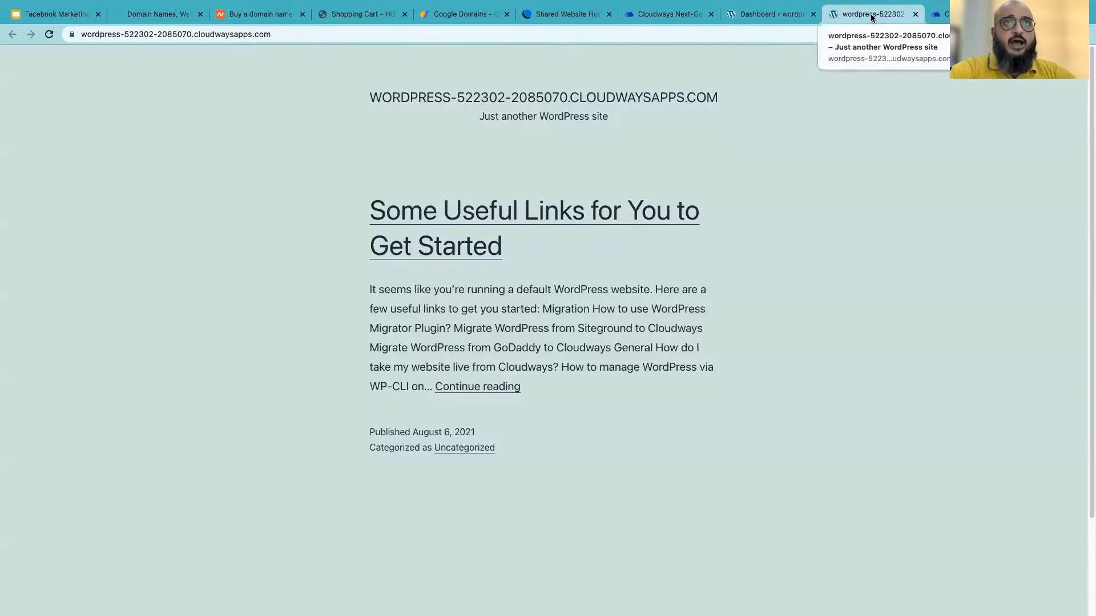
pyautogui.click(763, 21)
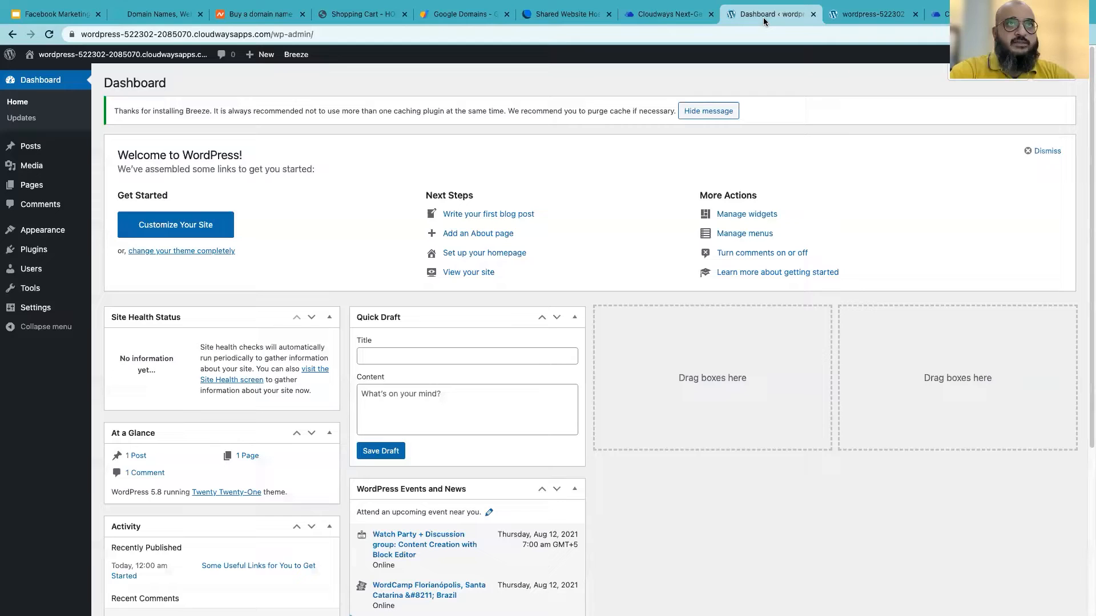
pyautogui.click(850, 17)
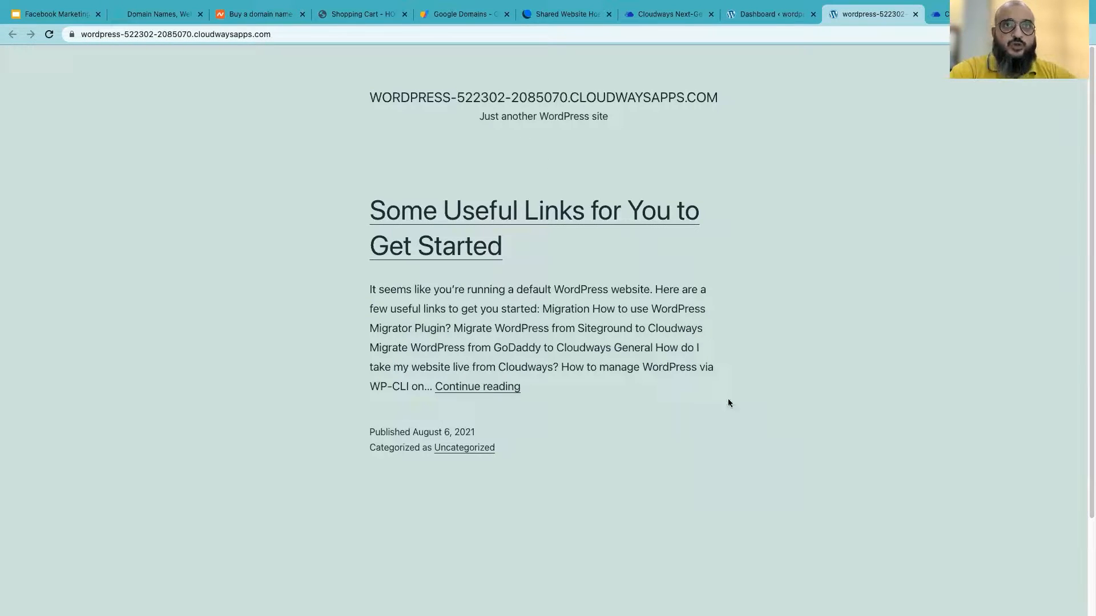
pyautogui.click(752, 13)
pyautogui.click(832, 19)
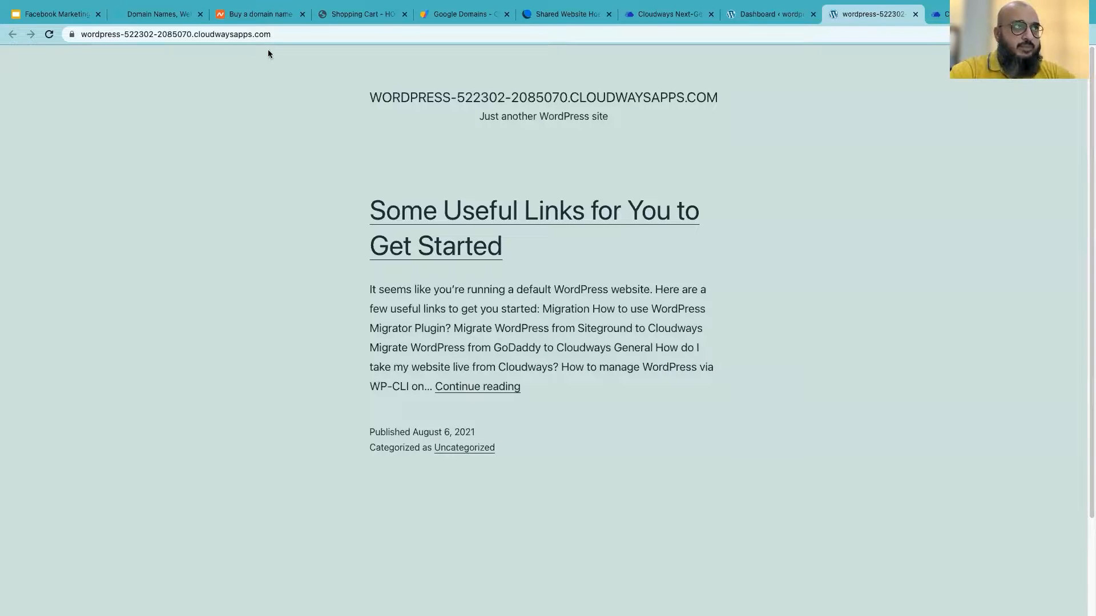
# Select the front page's web address, then finish on WordPressApp1's Access Details
pyautogui.click(635, 33)
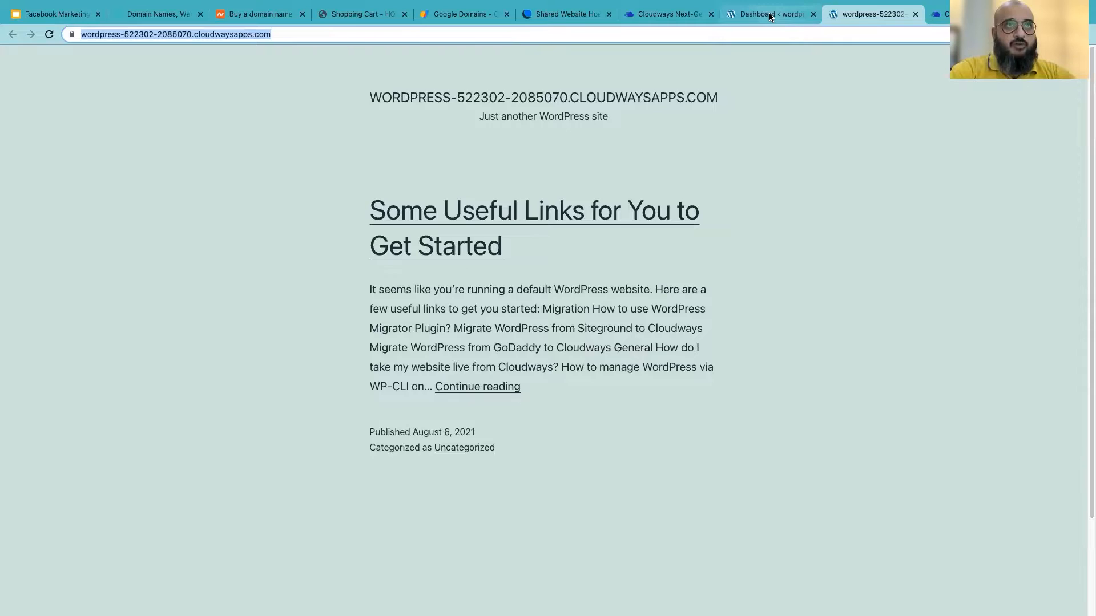
pyautogui.click(678, 15)
pyautogui.click(772, 16)
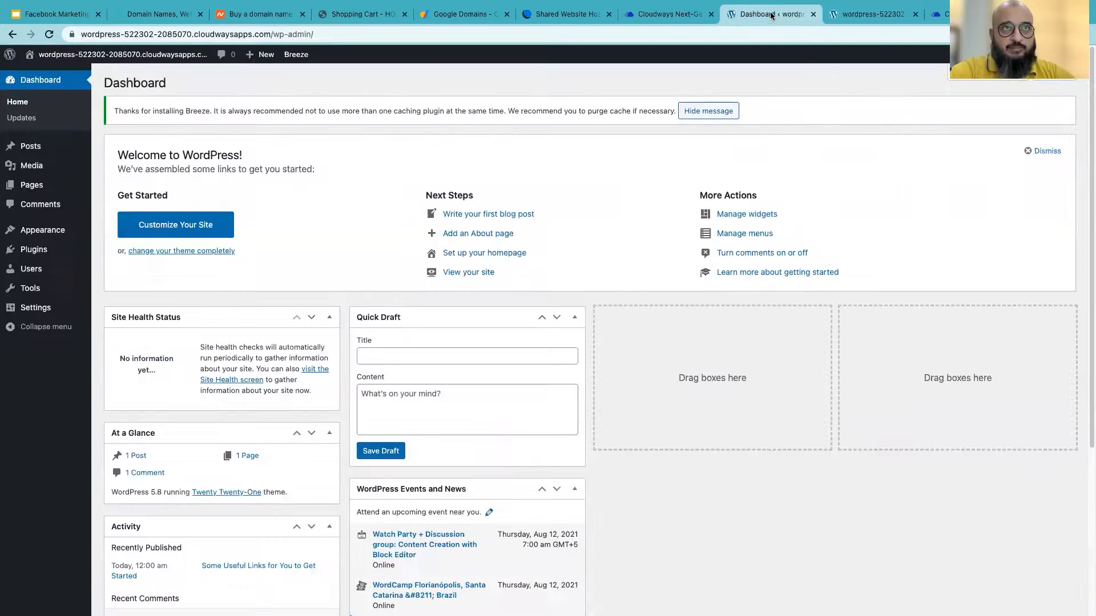
pyautogui.click(887, 16)
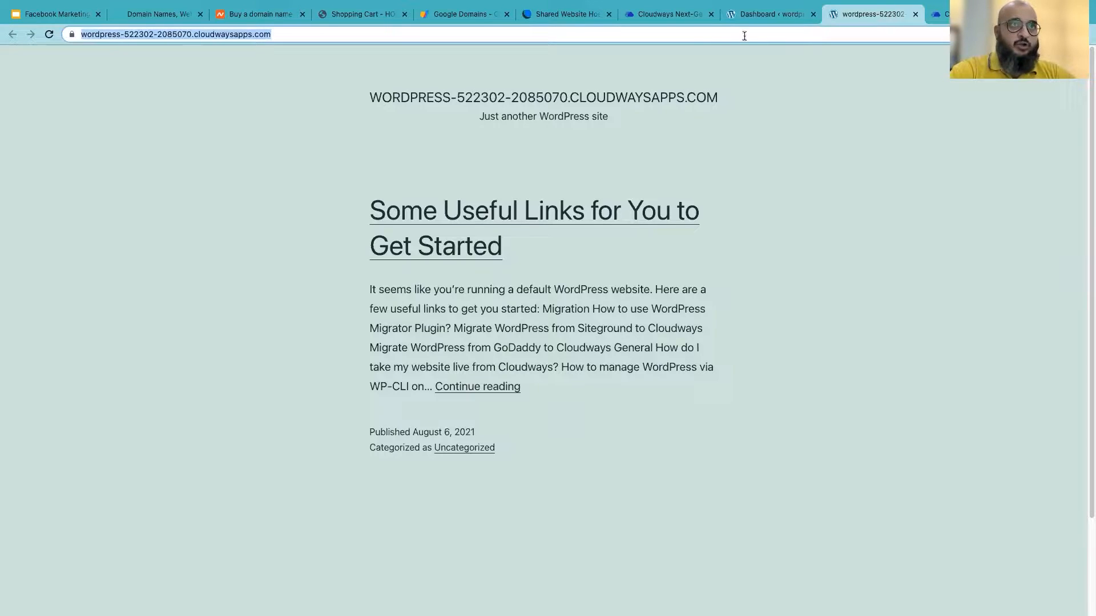
pyautogui.click(762, 19)
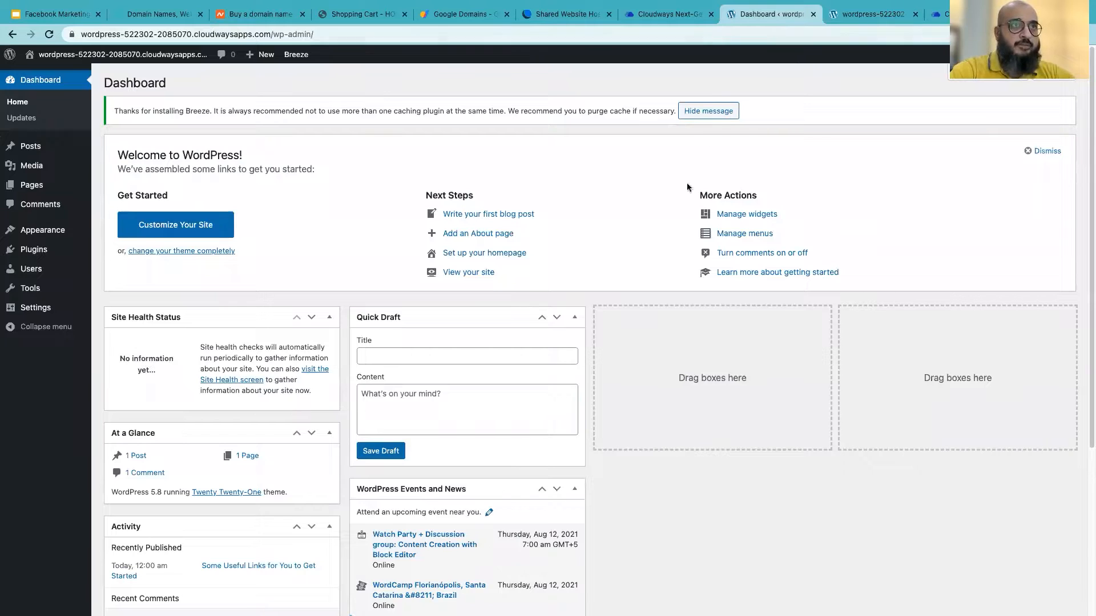
pyautogui.click(665, 21)
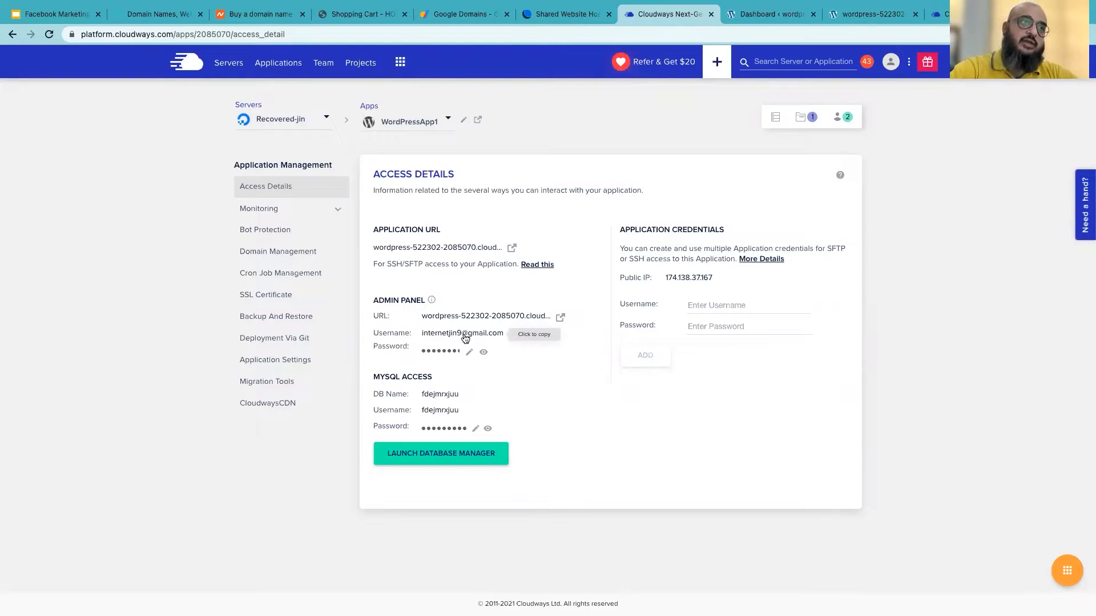
# Log out of the WordPress admin dashboard from the Howdy menu and close that tab
pyautogui.rightClick(560, 315)
pyautogui.click(613, 220)
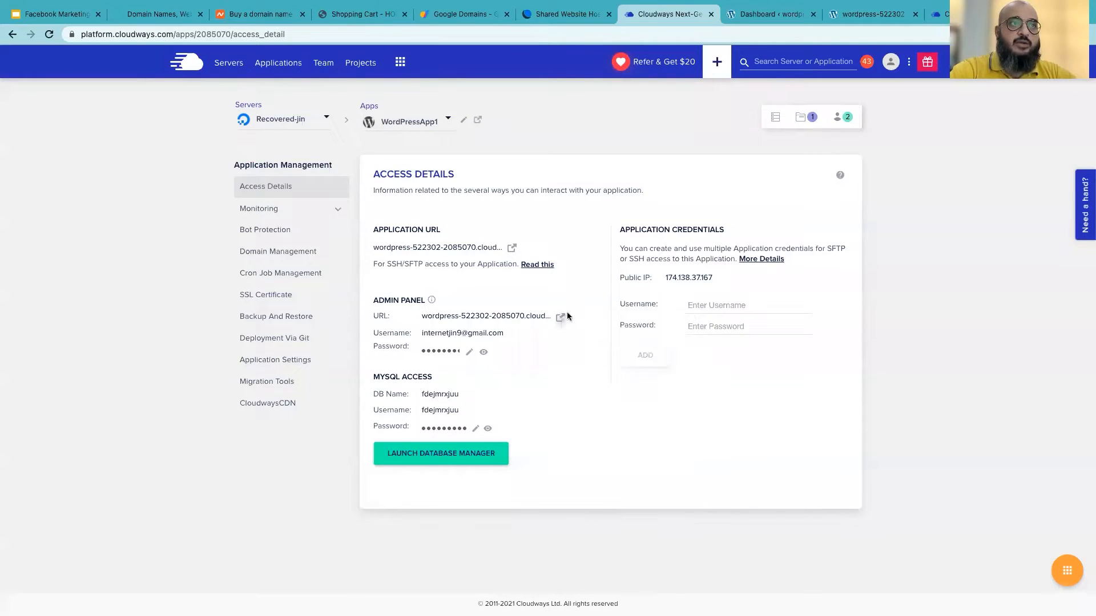
pyautogui.click(765, 42)
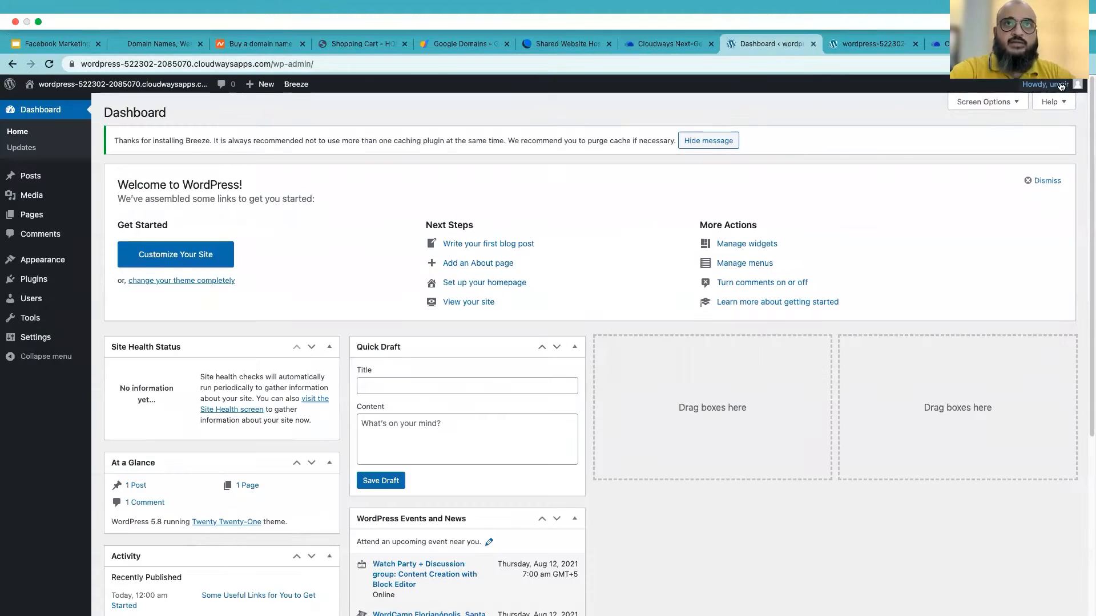
pyautogui.moveTo(1045, 84)
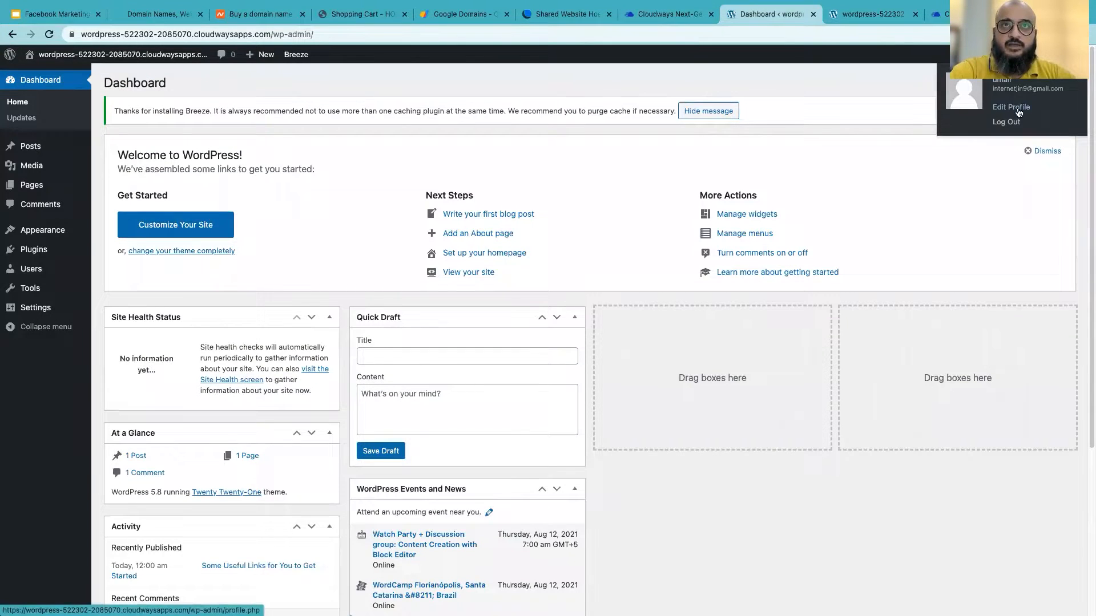
pyautogui.click(1011, 122)
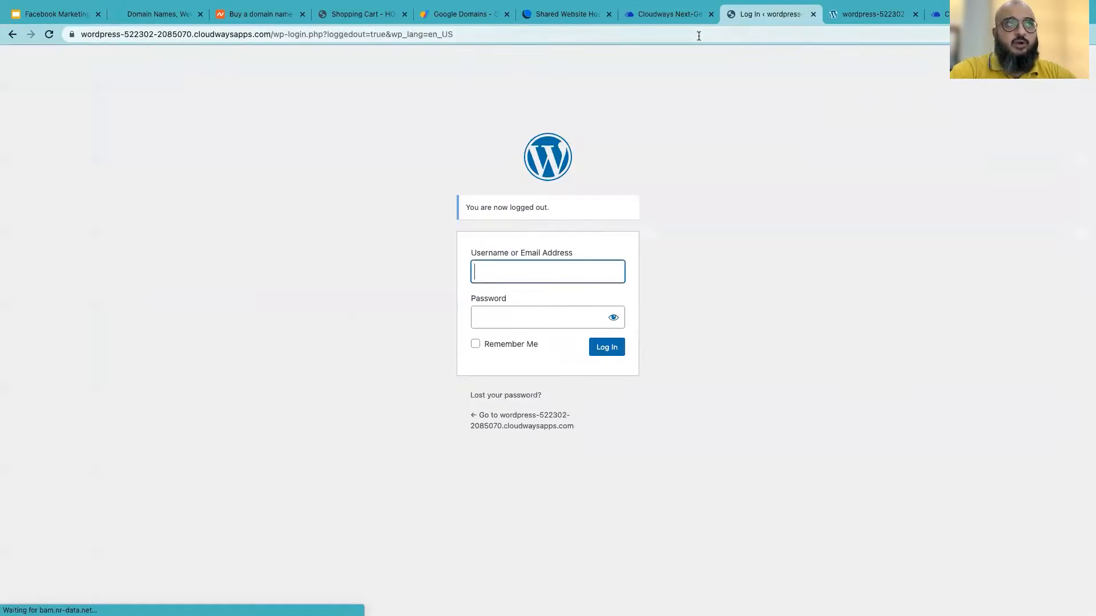
pyautogui.moveTo(328, 34); pyautogui.dragTo(689, 20)
pyautogui.click(813, 15)
# Reopen the WordPress login page through the Admin Panel URL in the Cloudways access details
pyautogui.click(692, 15)
pyautogui.click(560, 317)
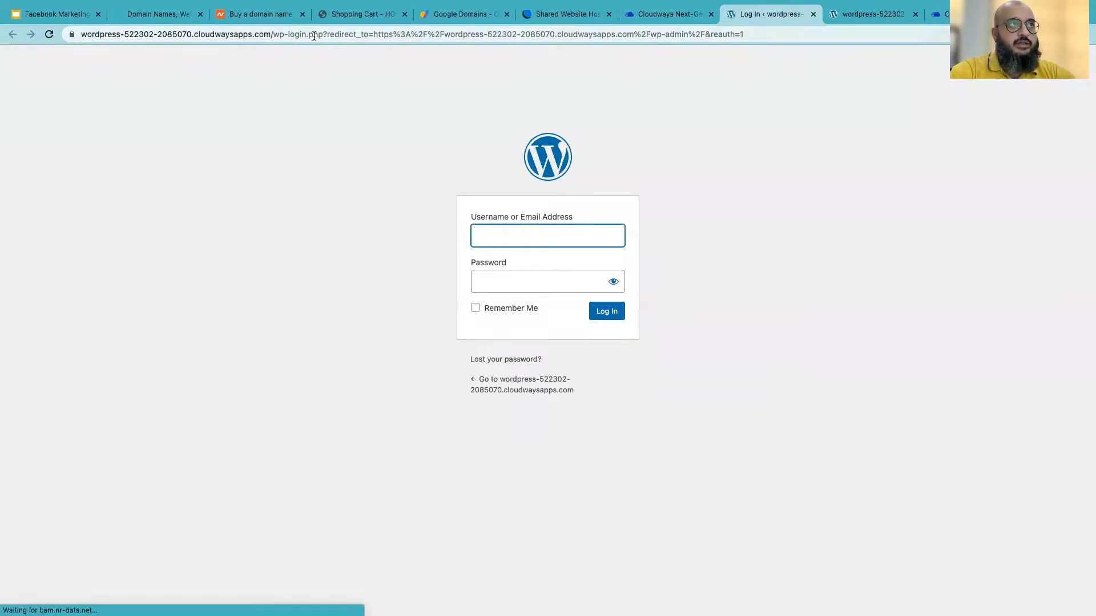
pyautogui.moveTo(323, 34); pyautogui.dragTo(78, 24)
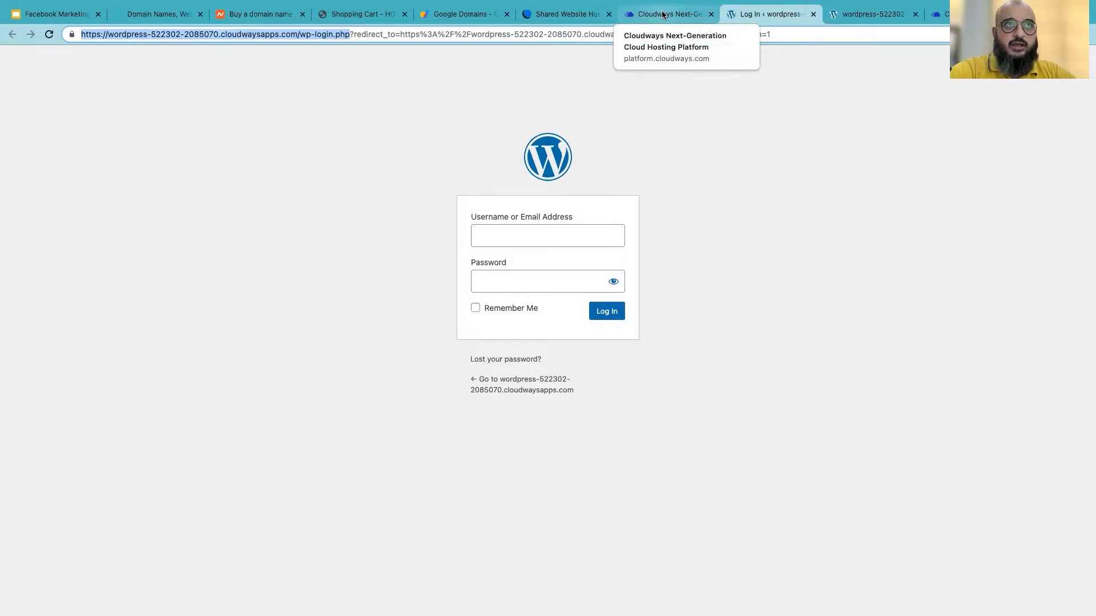
pyautogui.click(862, 15)
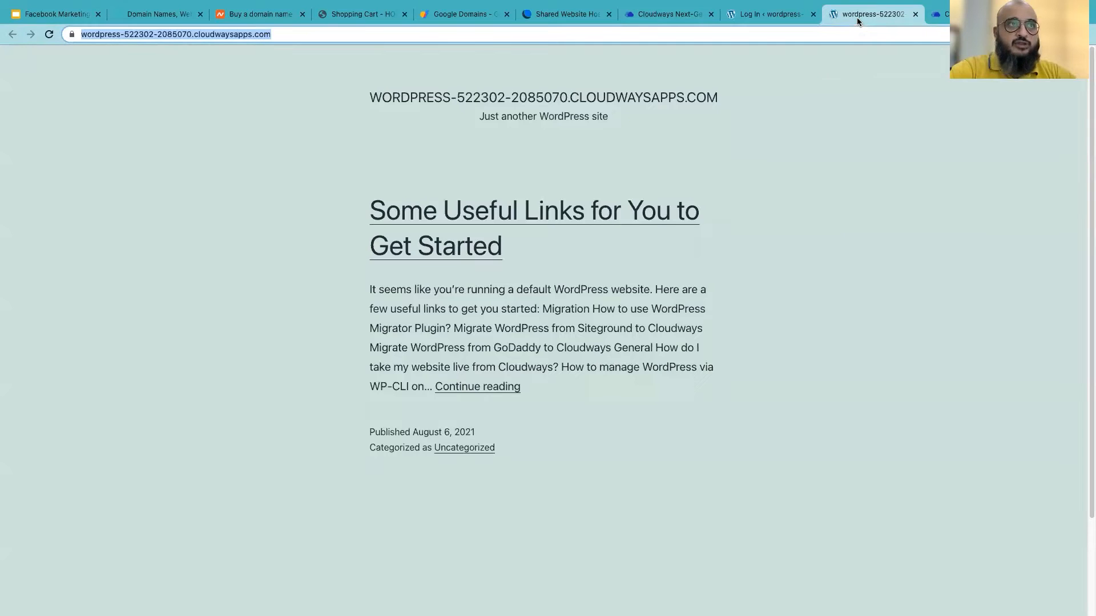
pyautogui.click(754, 16)
pyautogui.click(656, 14)
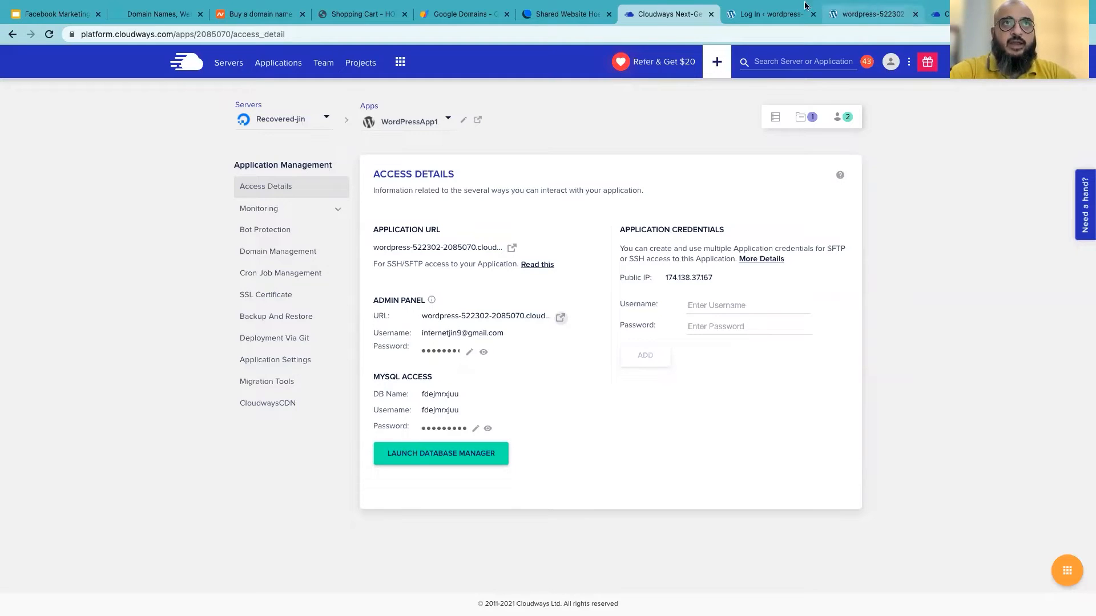
pyautogui.click(762, 14)
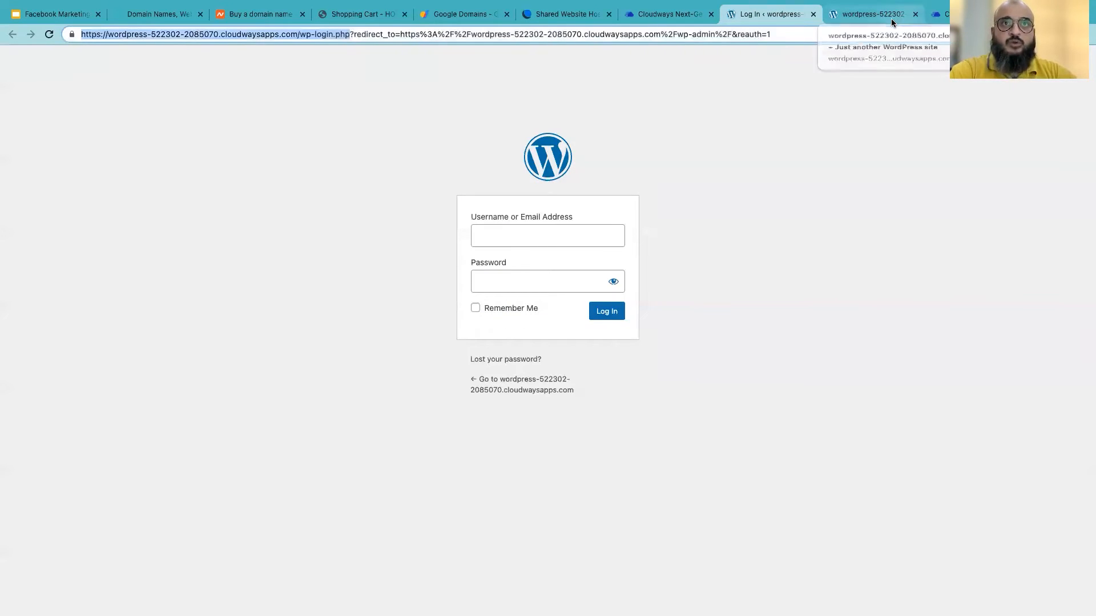